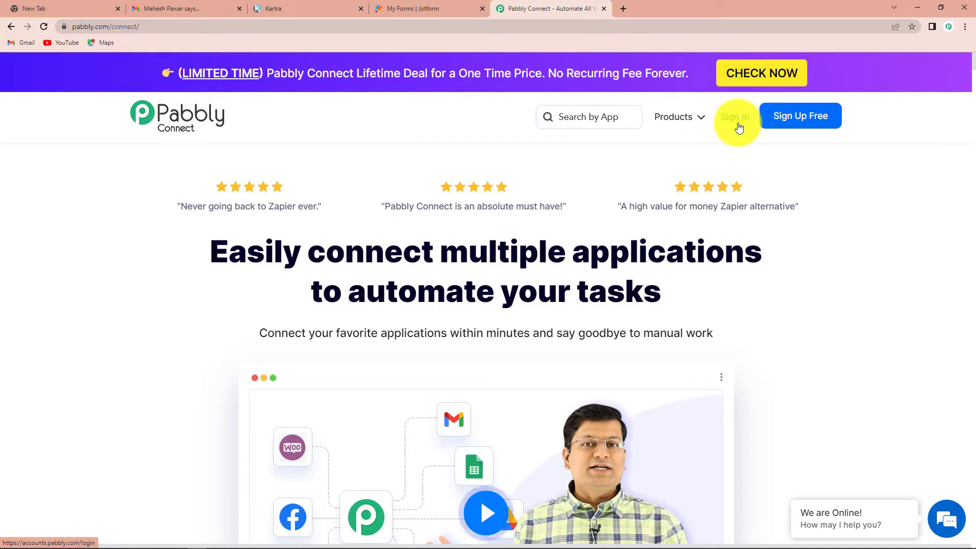
- Sign in and launch Pabbly Connect from the All Apps page
left_click(736, 118)
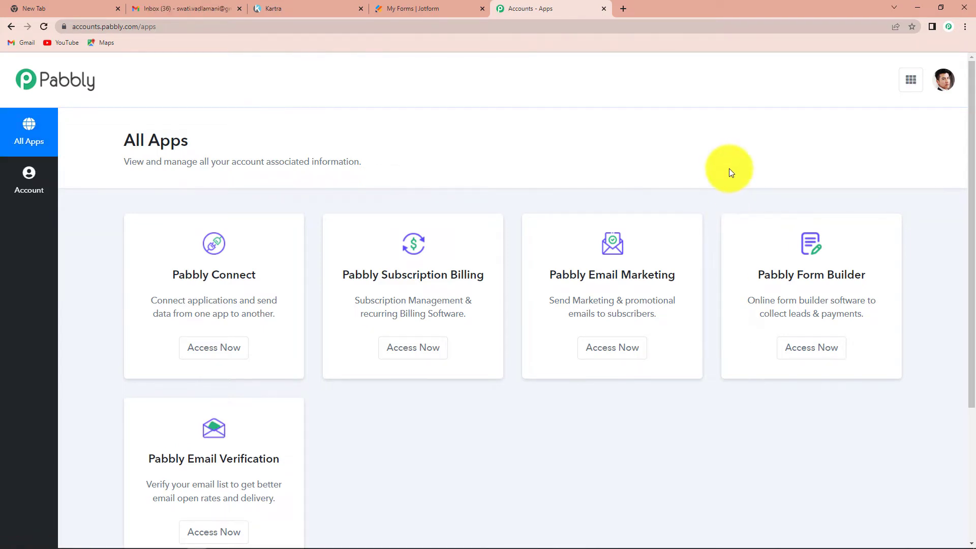
scroll(729, 168, "down", 2)
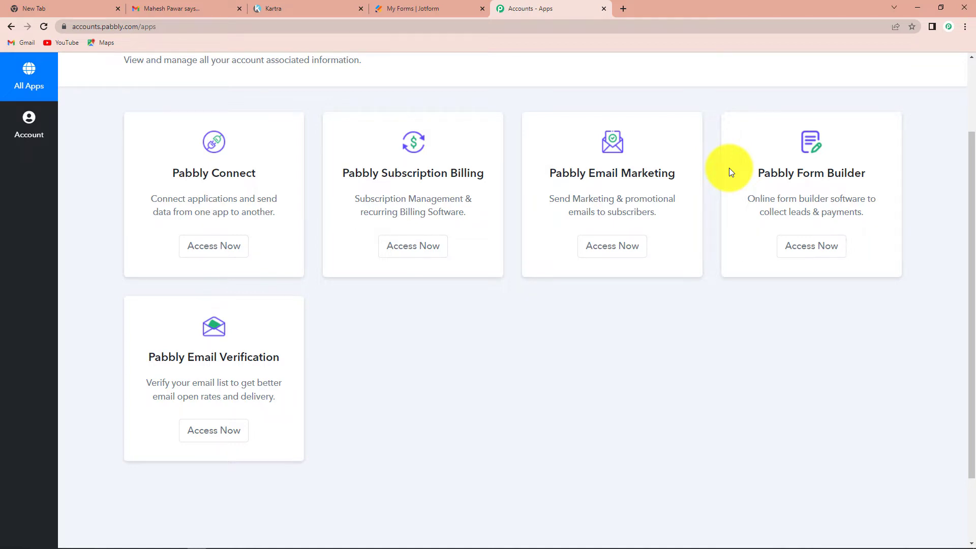
left_click(205, 246)
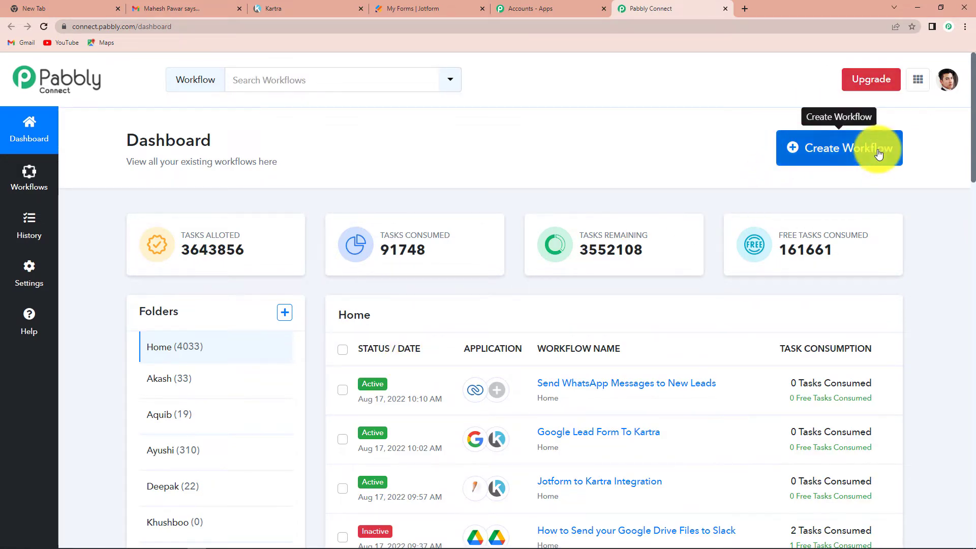
- Create a new workflow named 'Jotform to Kartra Intergration'
left_click(848, 152)
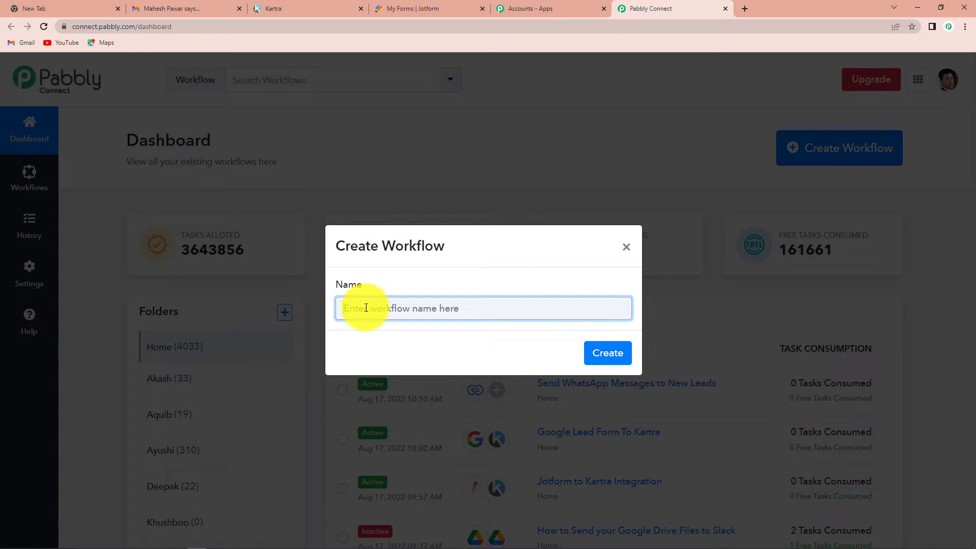
type("Jotform to Kartra Intergration")
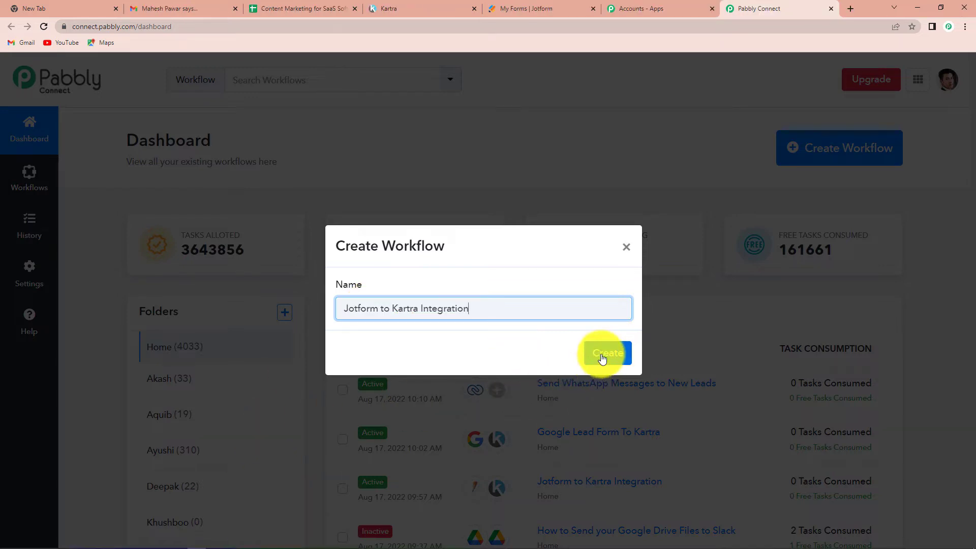
left_click(601, 356)
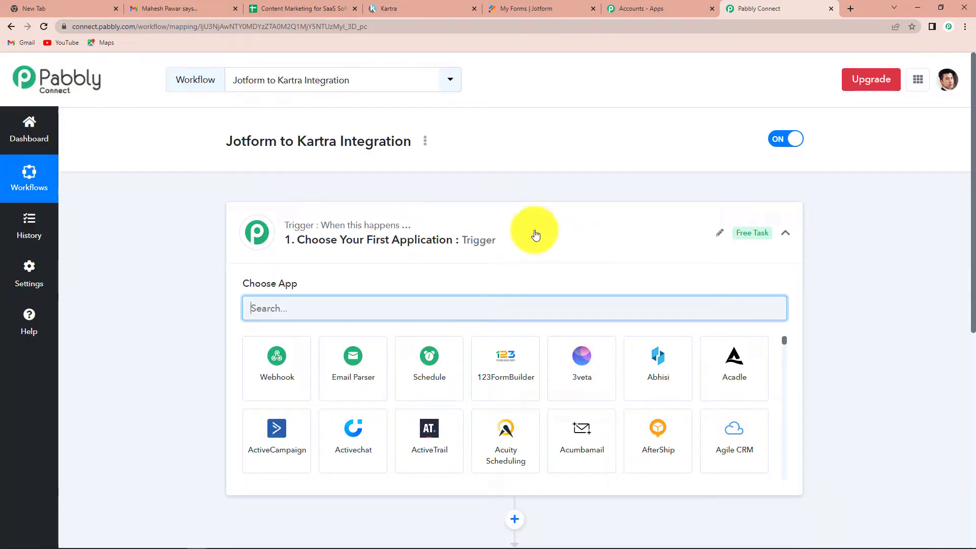
- Search 'Jotform' in the trigger's app list and select JotForm
scroll(483, 258, "down", 3)
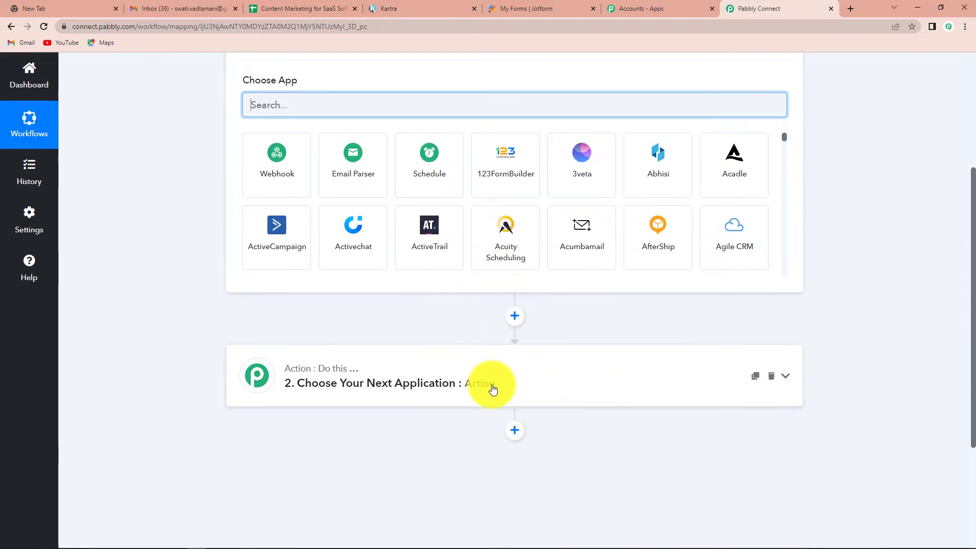
scroll(493, 389, "up", 1)
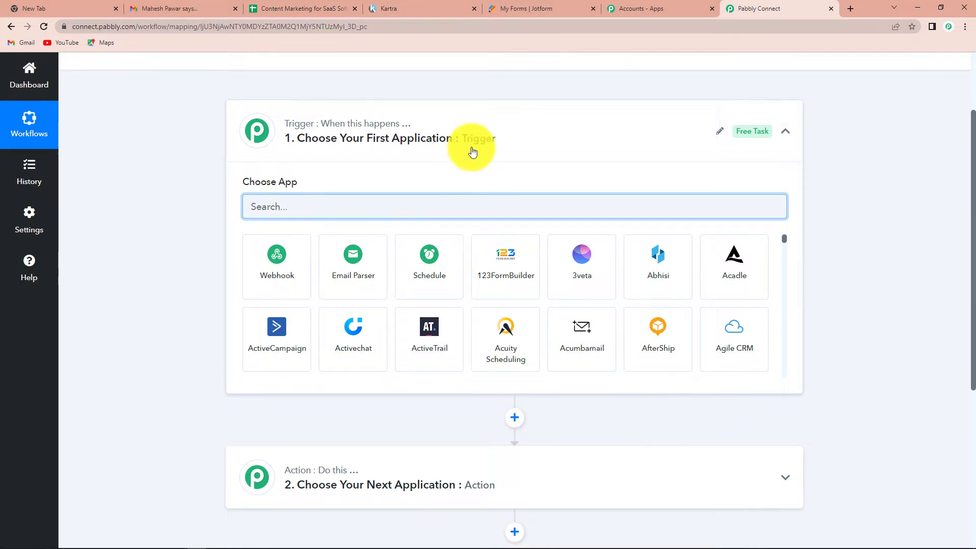
scroll(479, 198, "down", 1)
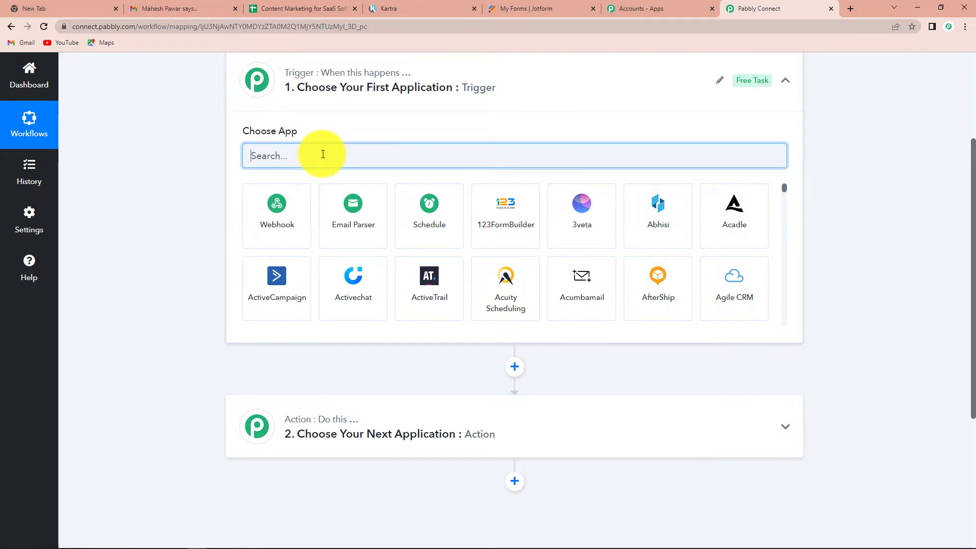
type("Jotform")
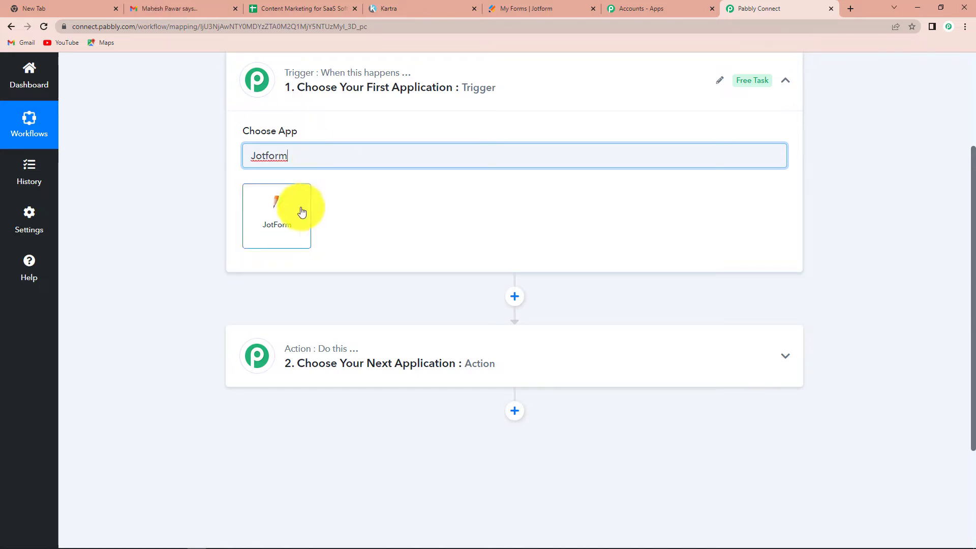
left_click(275, 217)
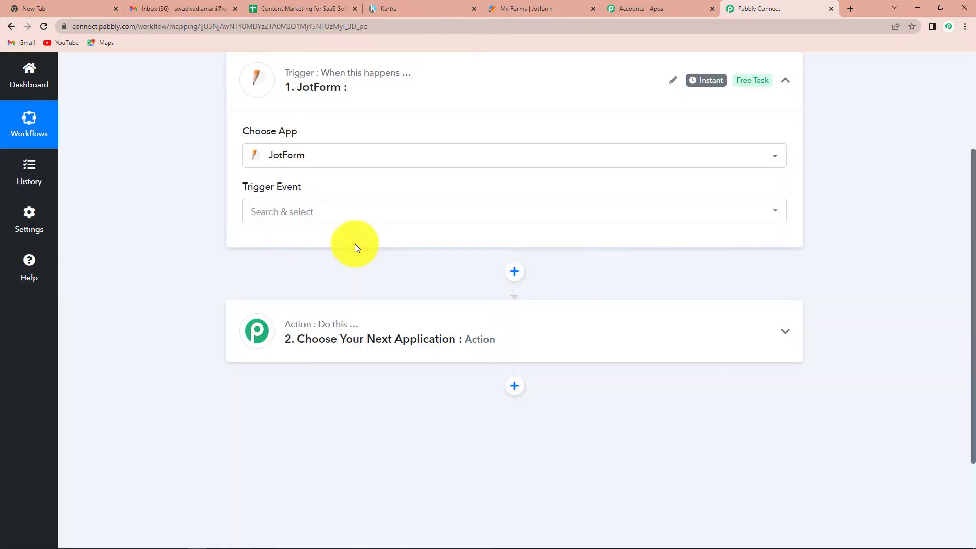
- Set the JotForm trigger event to New Response and copy its webhook URL
left_click(288, 217)
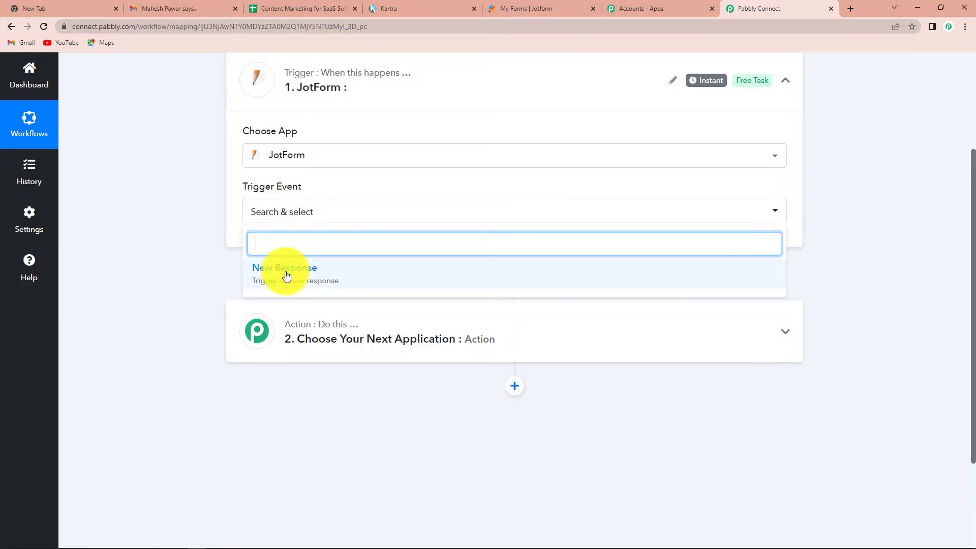
left_click(330, 274)
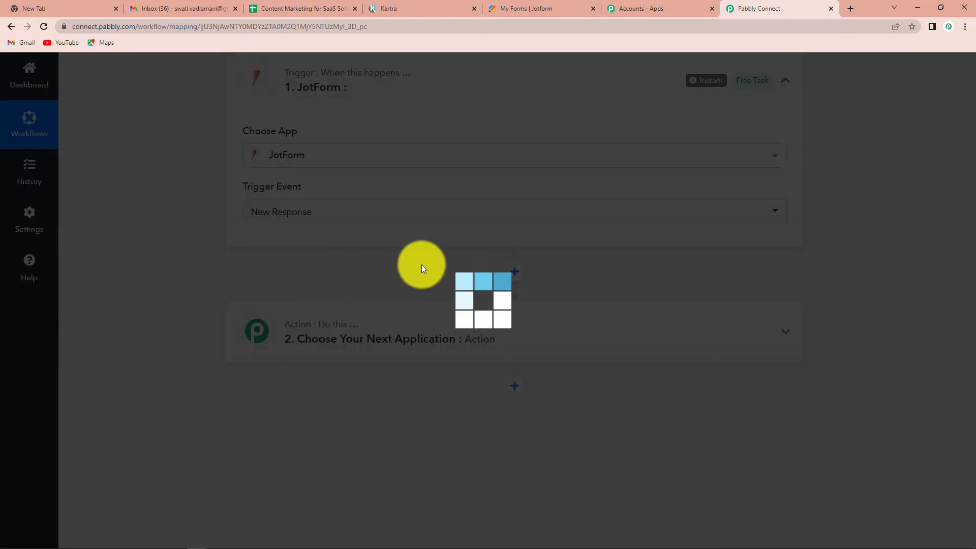
scroll(416, 245, "down", 1)
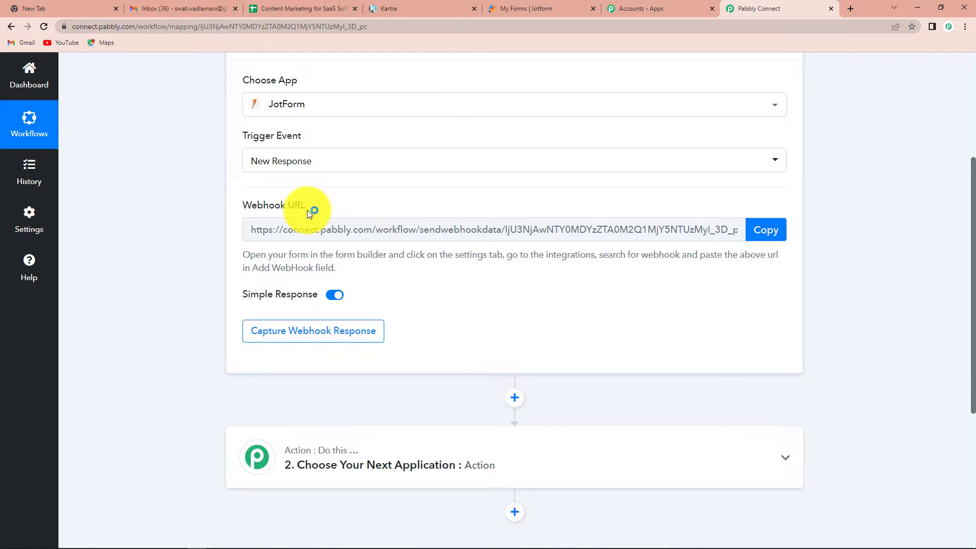
left_click(766, 230)
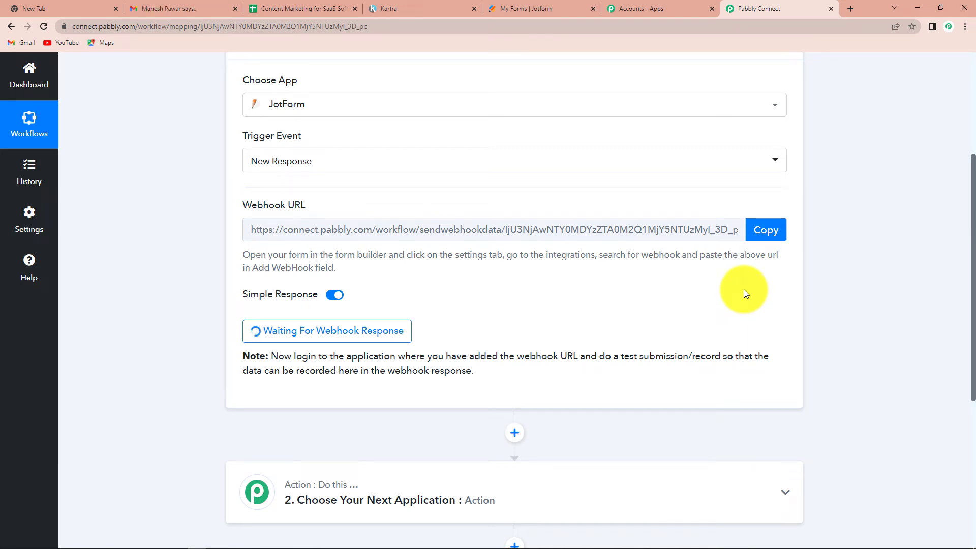
left_click(513, 4)
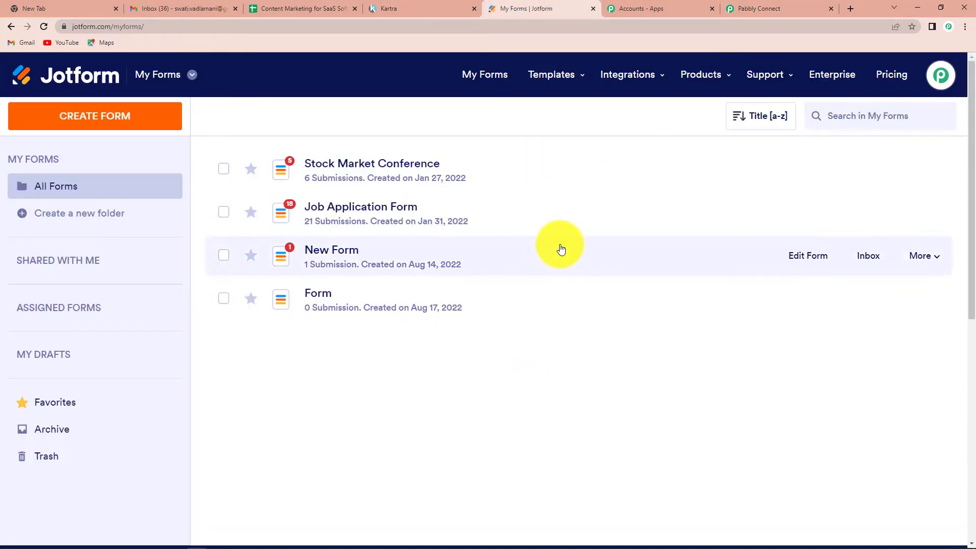
- Open New Form in Jotform's builder and scroll through its Kartra Leads fields to Submit
left_click(316, 256)
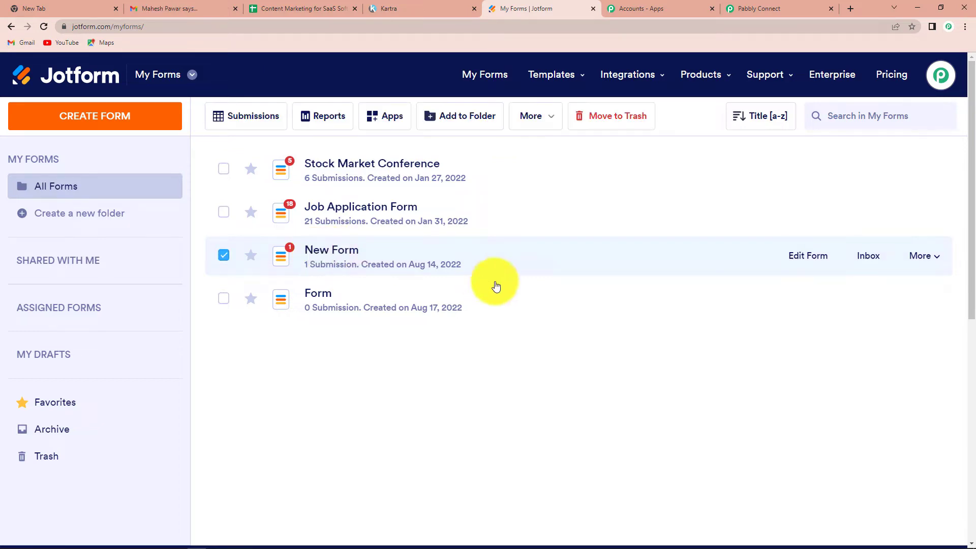
left_click(804, 259)
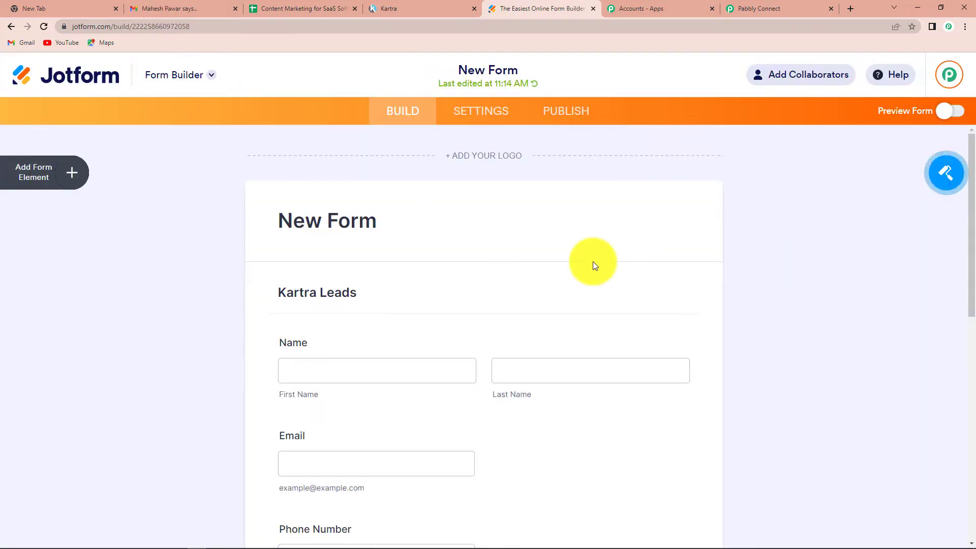
scroll(593, 270, "down", 3)
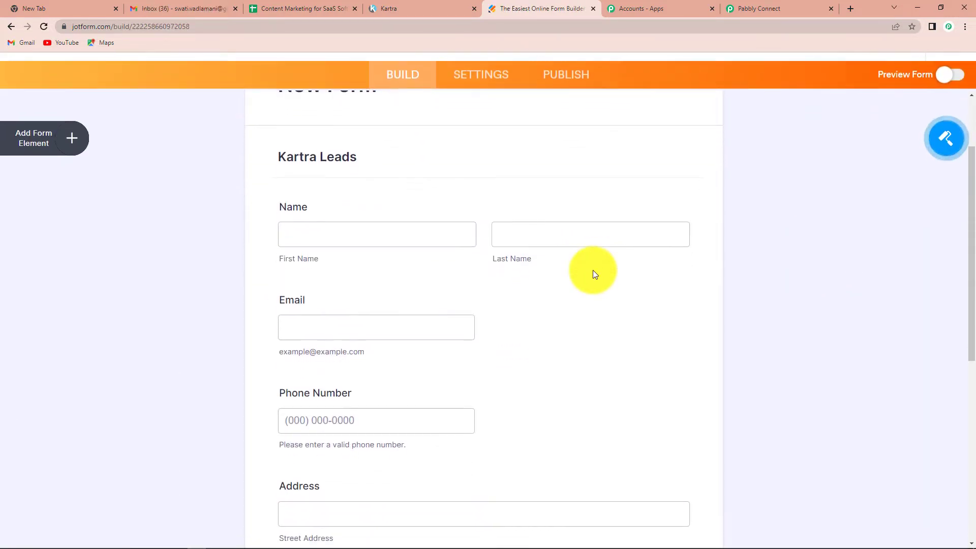
scroll(593, 270, "down", 2)
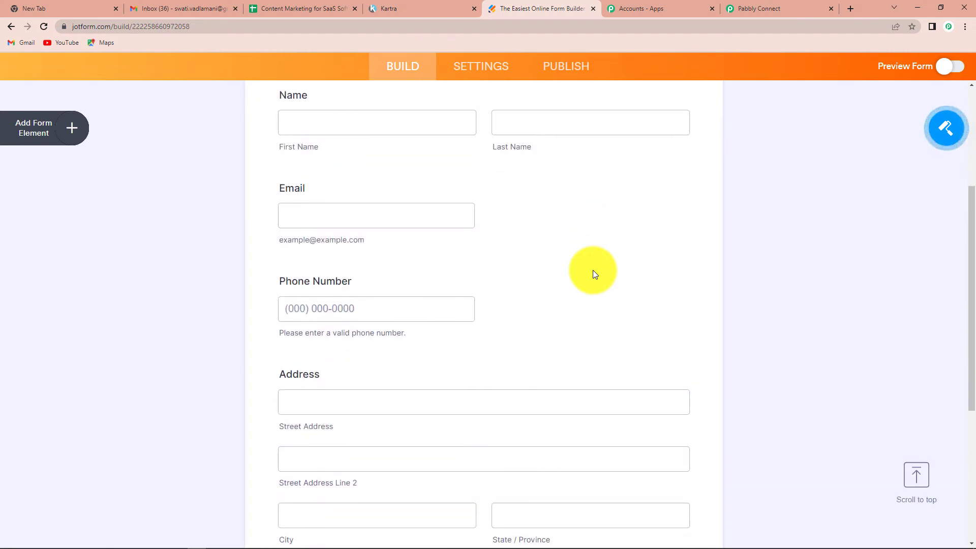
scroll(592, 272, "down", 3)
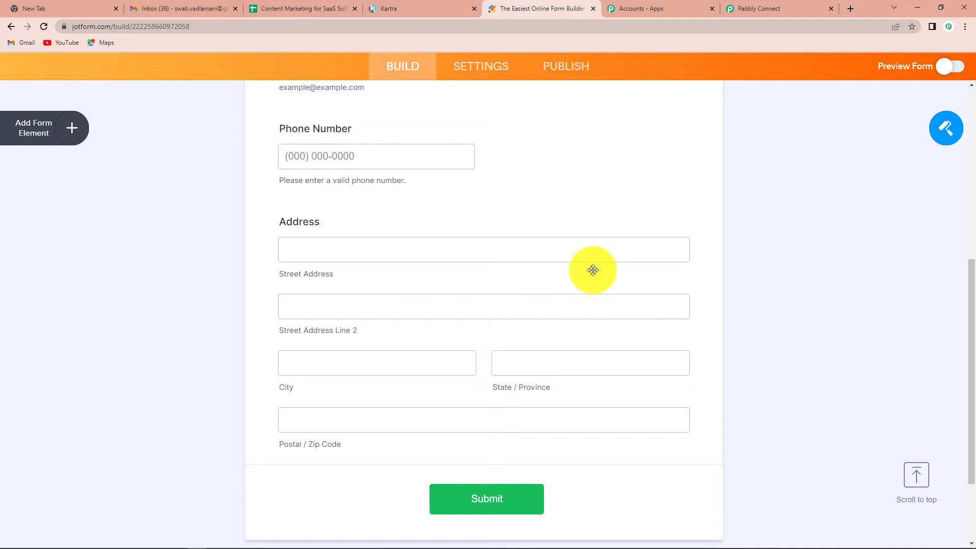
- Open New Form's existing WebHooks integration under Settings > Integrations for editing
left_click(470, 70)
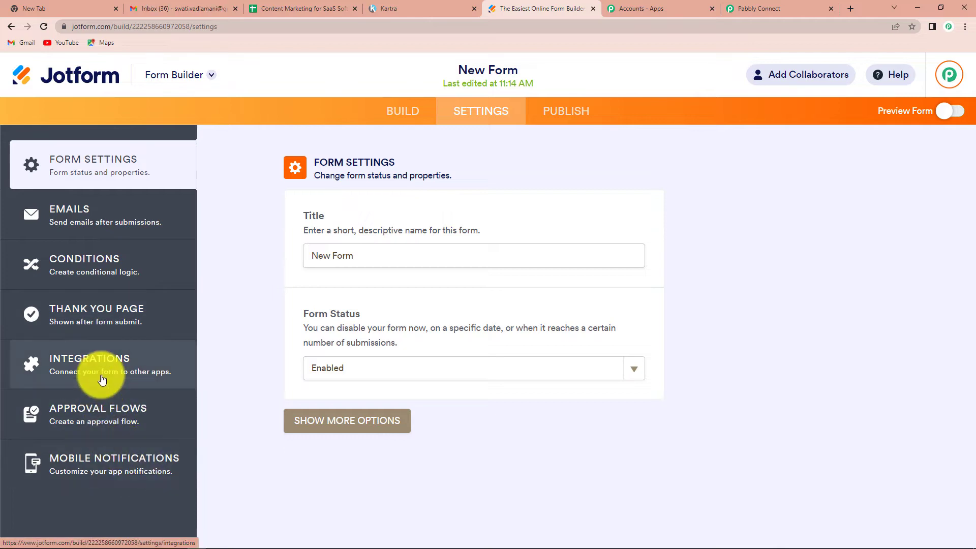
left_click(153, 381)
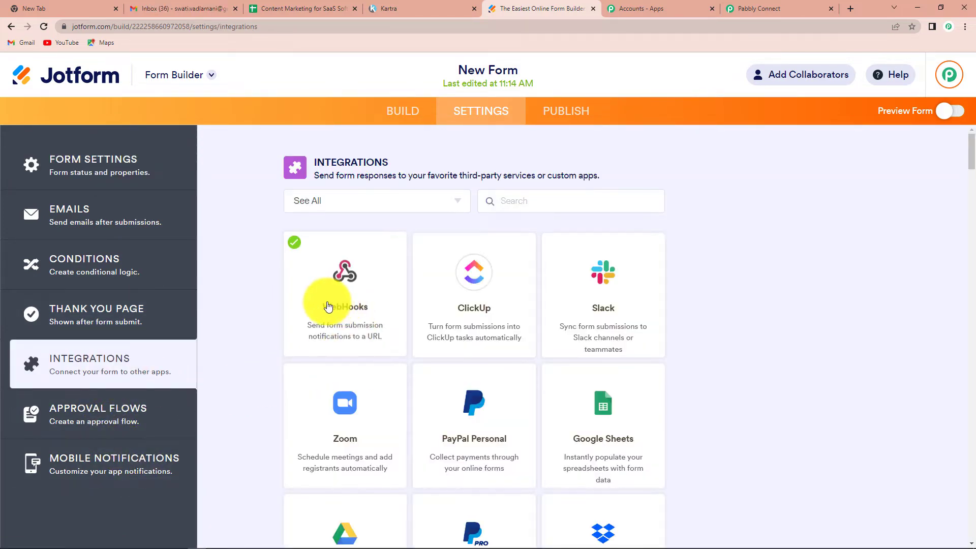
left_click(345, 312)
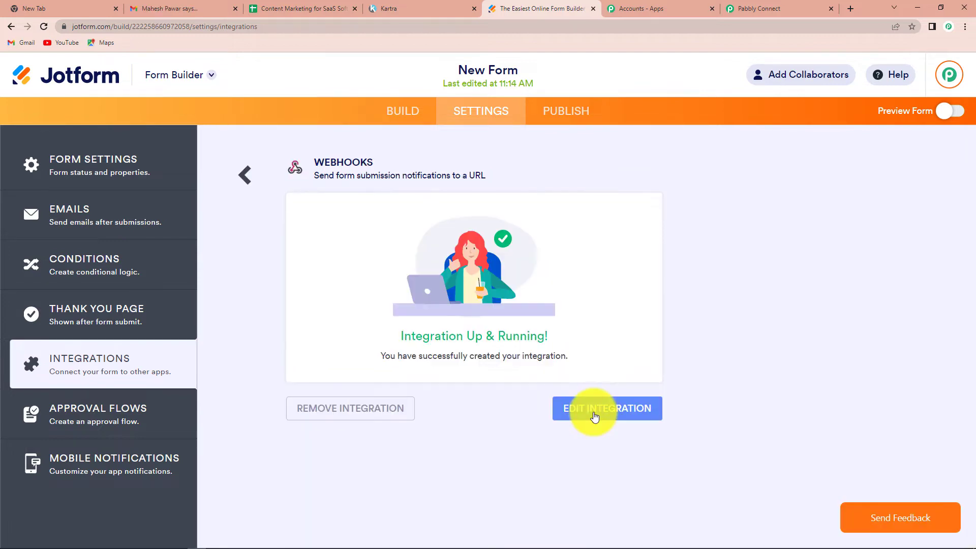
left_click(611, 414)
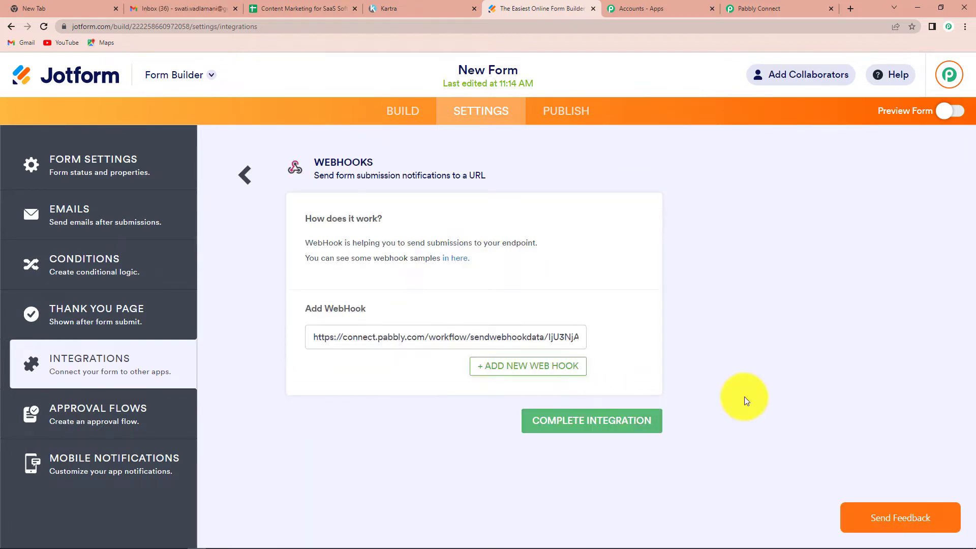
- Replace the old webhook URL with the Pabbly Connect URL and complete the integration
left_click_drag(306, 337, 693, 331)
key("BackSpace")
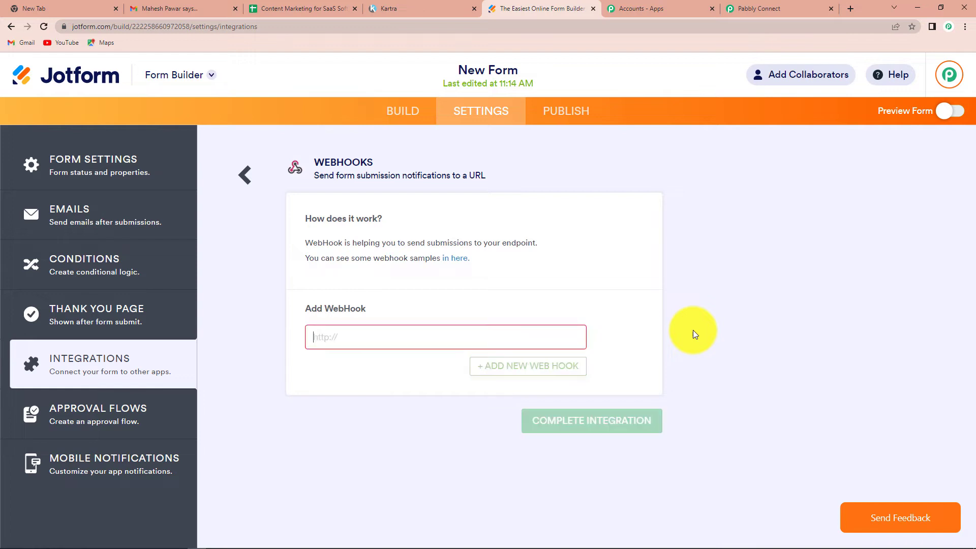
key("ctrl+v")
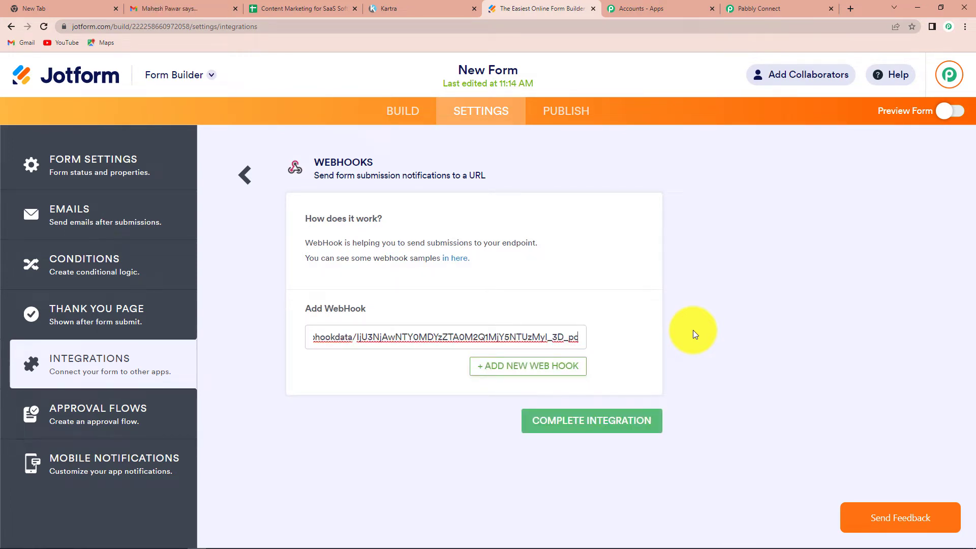
left_click(599, 420)
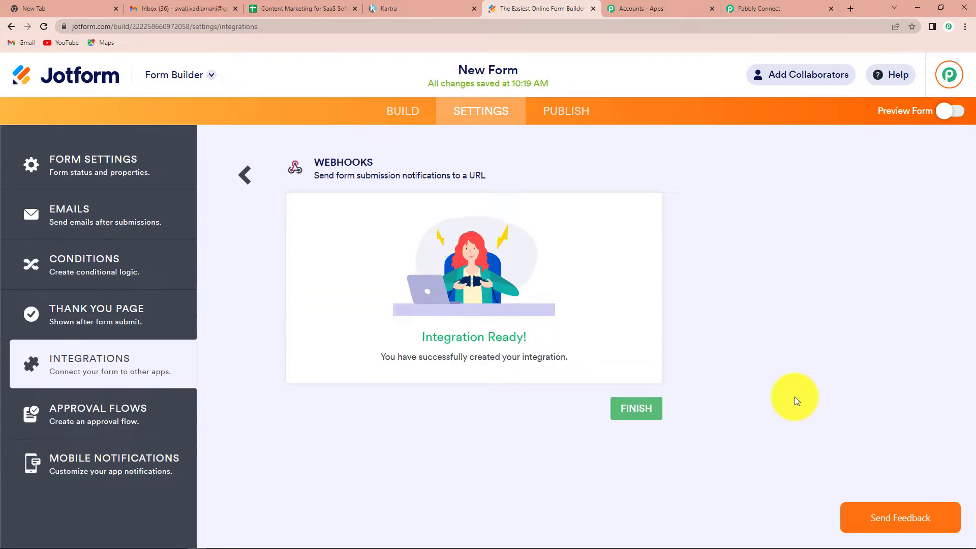
left_click(773, 15)
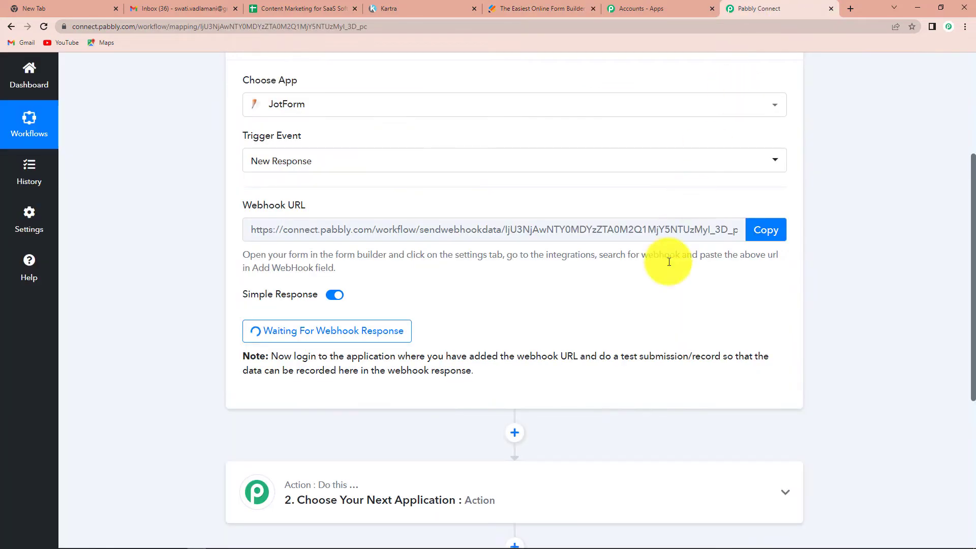
- Scroll the workflow down to the Action step and return to Jotform's Integration Ready page
scroll(496, 325, "down", 3)
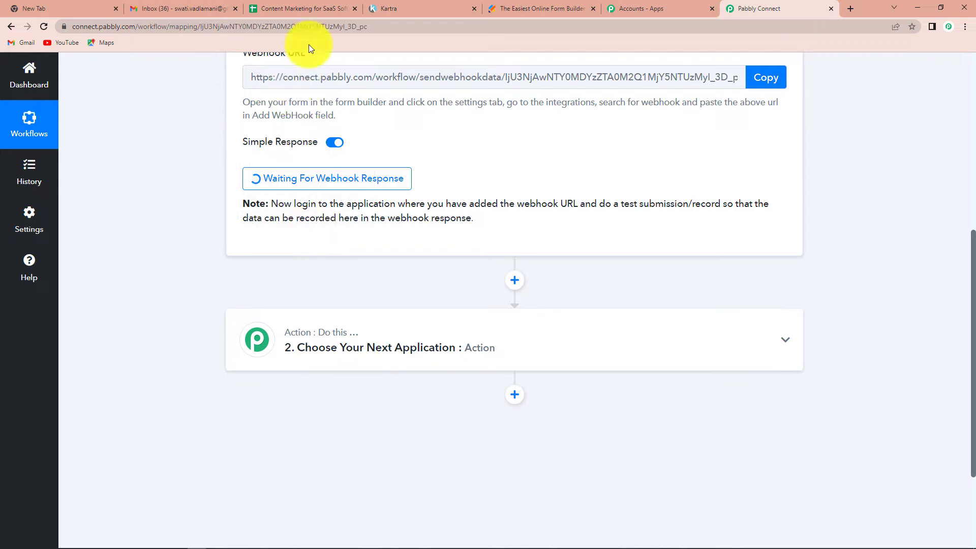
left_click(544, 4)
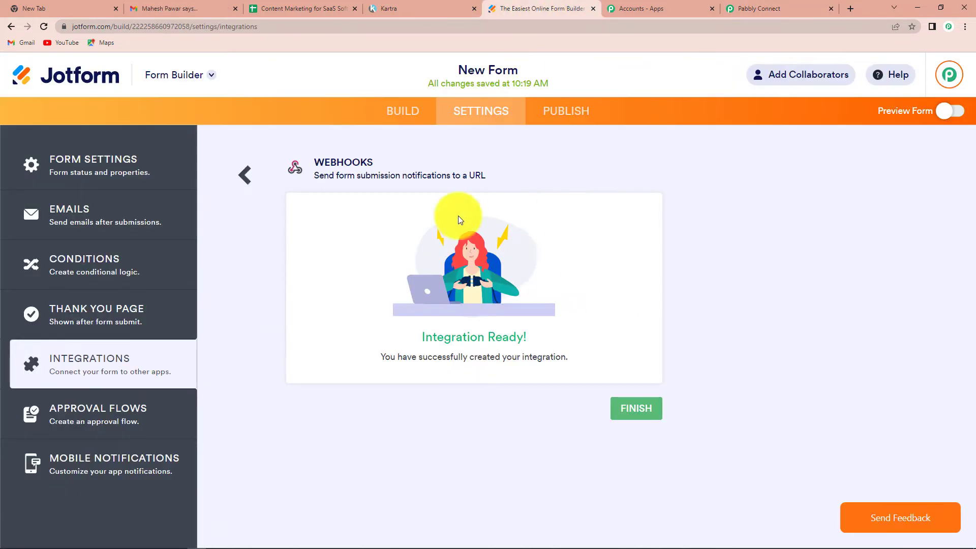
- Preview the form and enter a test first and last name, email and phone number
left_click(948, 111)
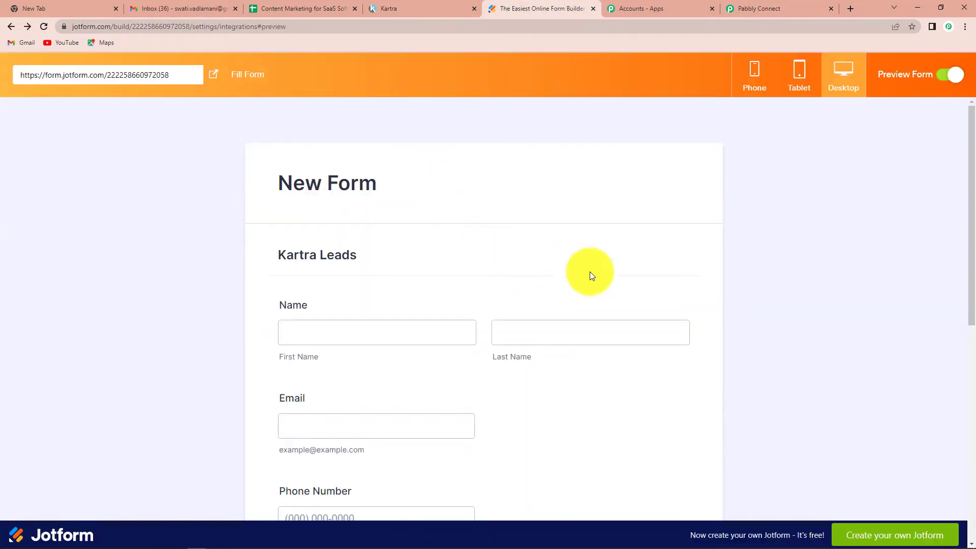
scroll(569, 333, "down", 4)
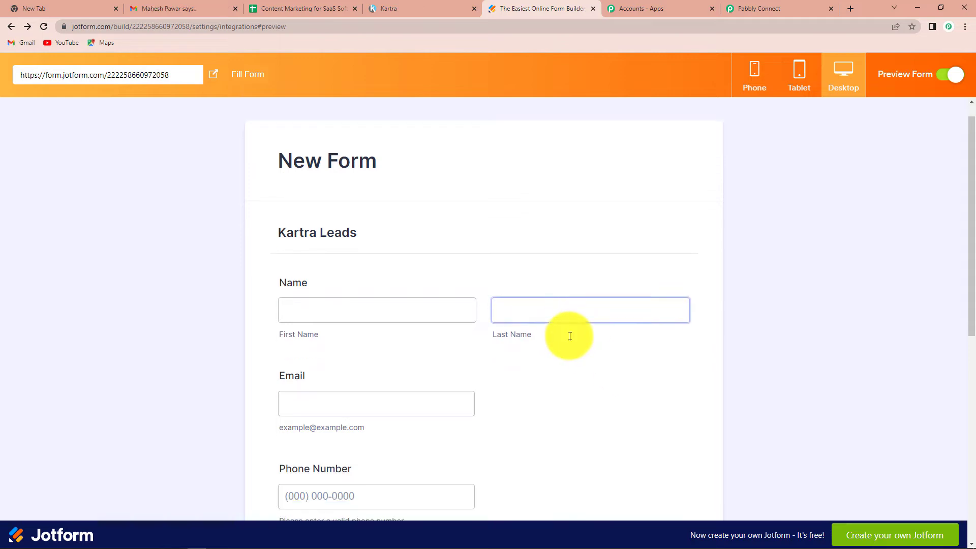
left_click(326, 134)
type("reat")
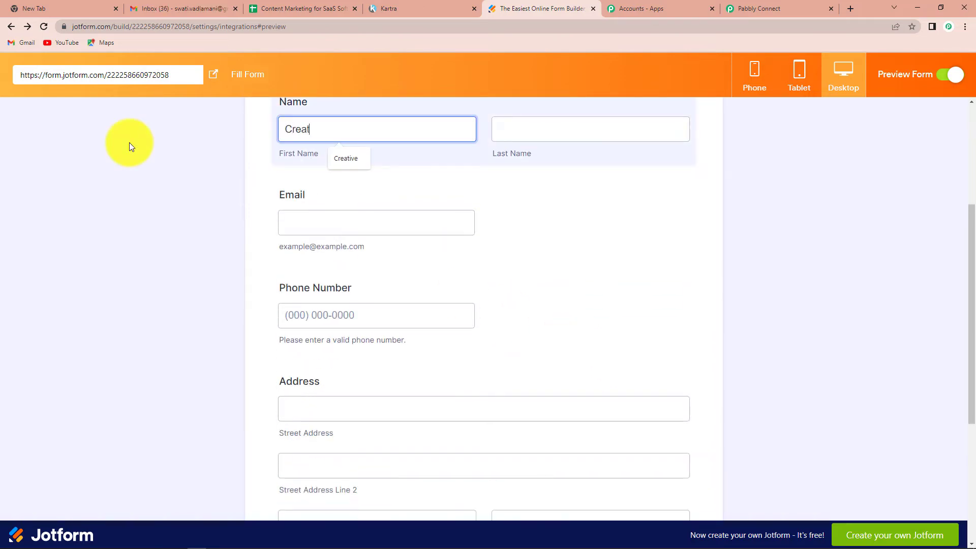
type("ive")
left_click(507, 127)
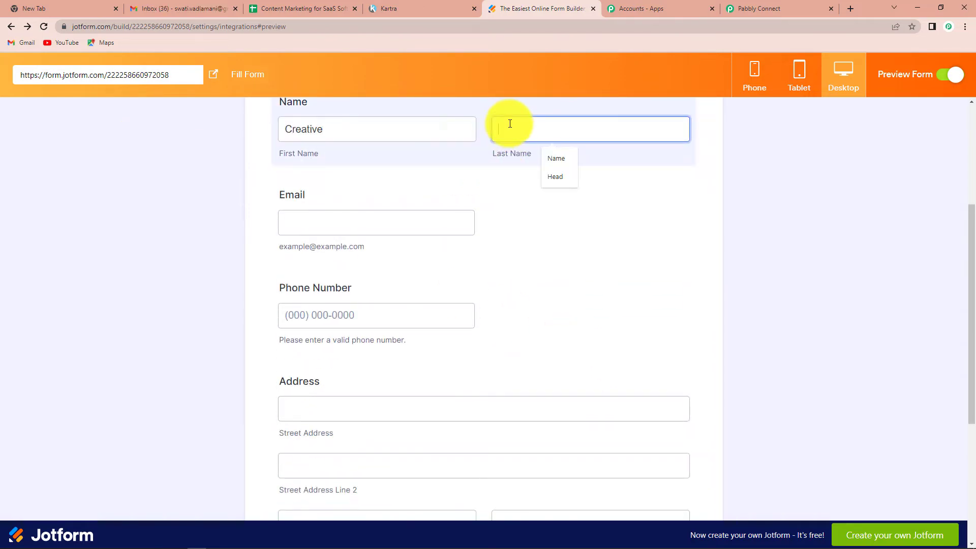
type("Head")
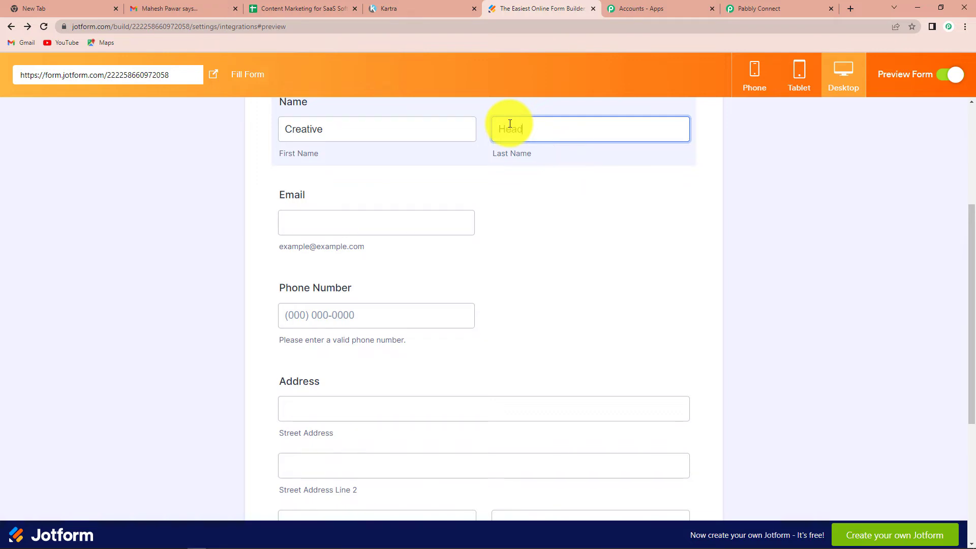
left_click(376, 220)
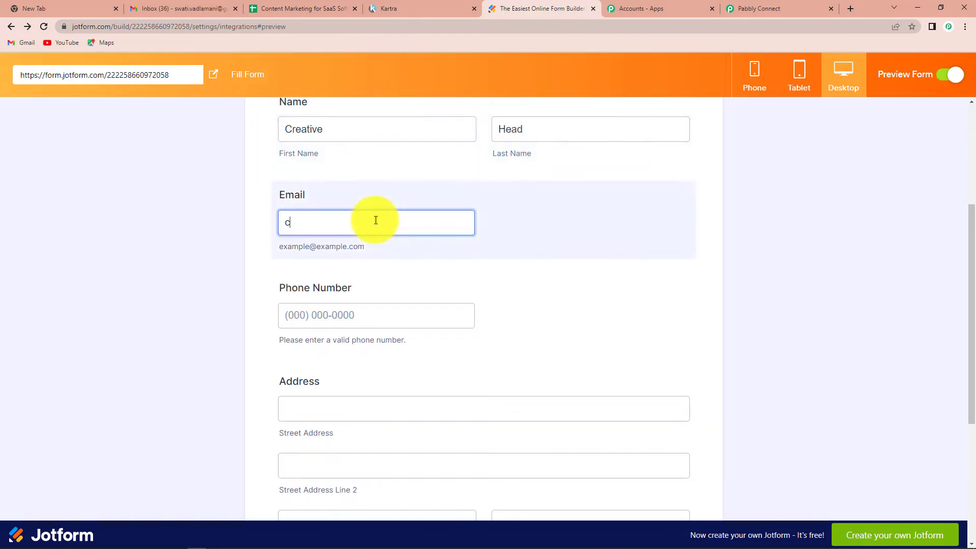
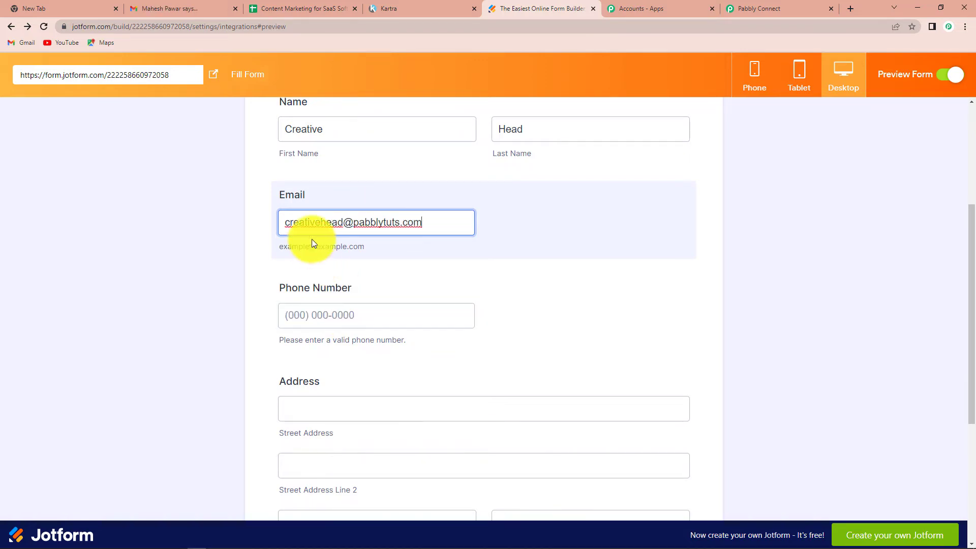
left_click(340, 312)
type("911111111")
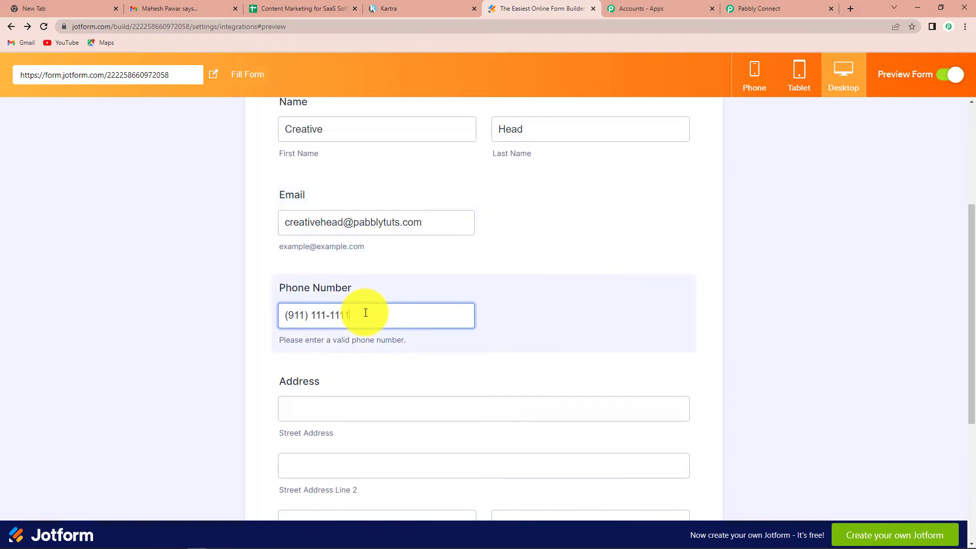
- Fill in the test address, city, state and postal code, submit, and decline saving the address
scroll(365, 312, "down", 2)
left_click(344, 311)
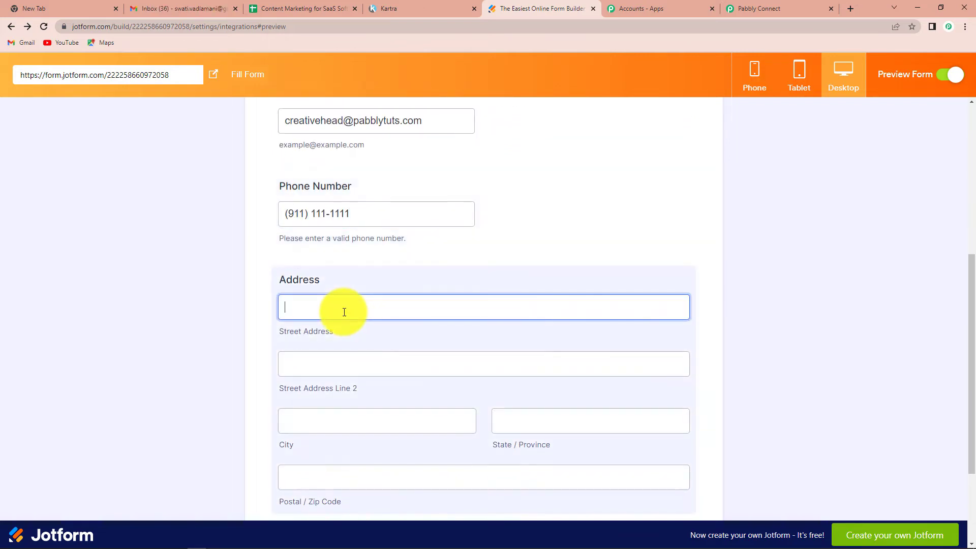
type("Random Apartment")
left_click(339, 372)
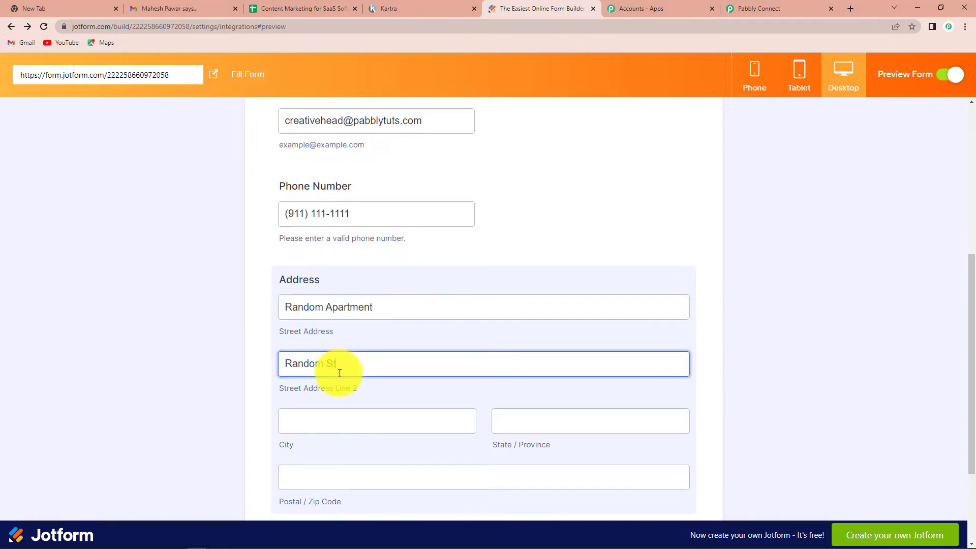
type("Random Street")
scroll(305, 356, "down", 2)
left_click(295, 320)
type("Random City")
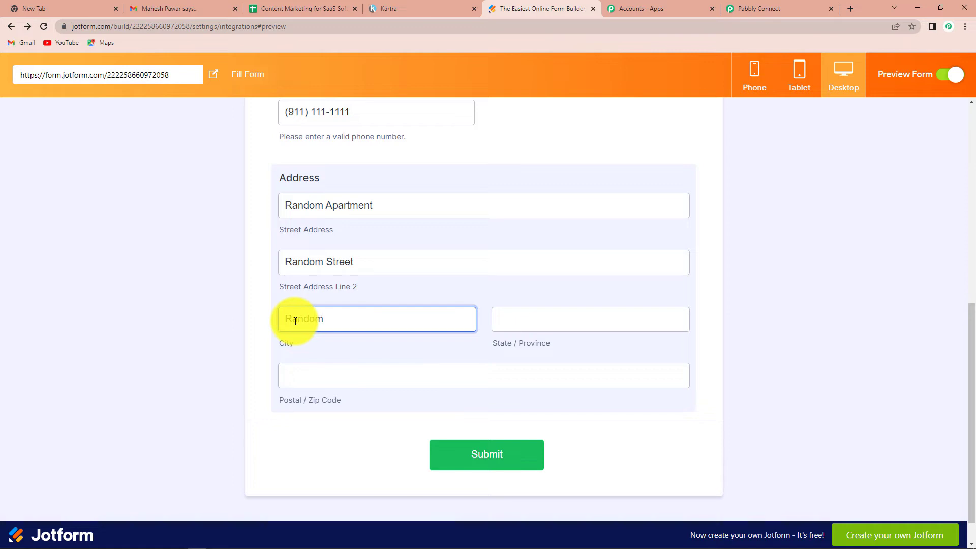
left_click(531, 321)
type("Madhya")
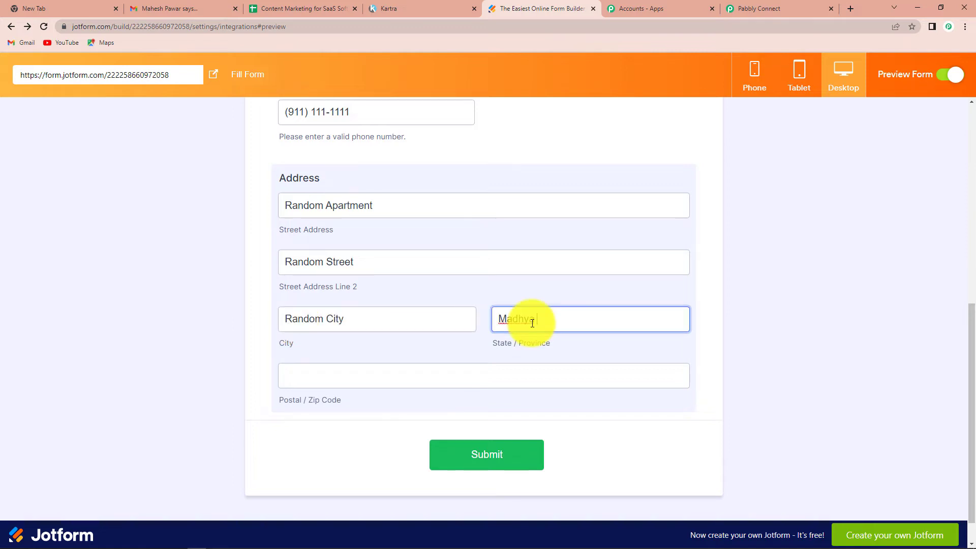
type(" Pradesh")
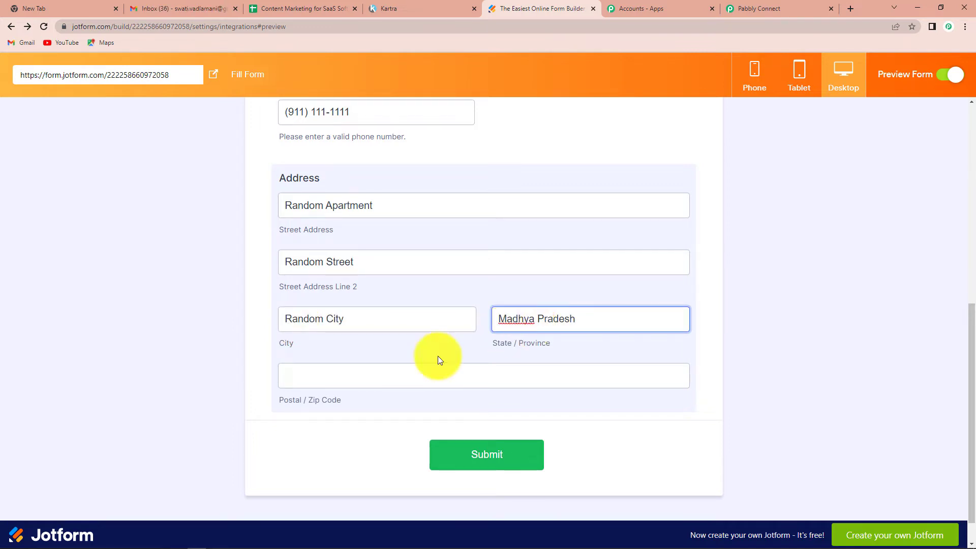
left_click(309, 378)
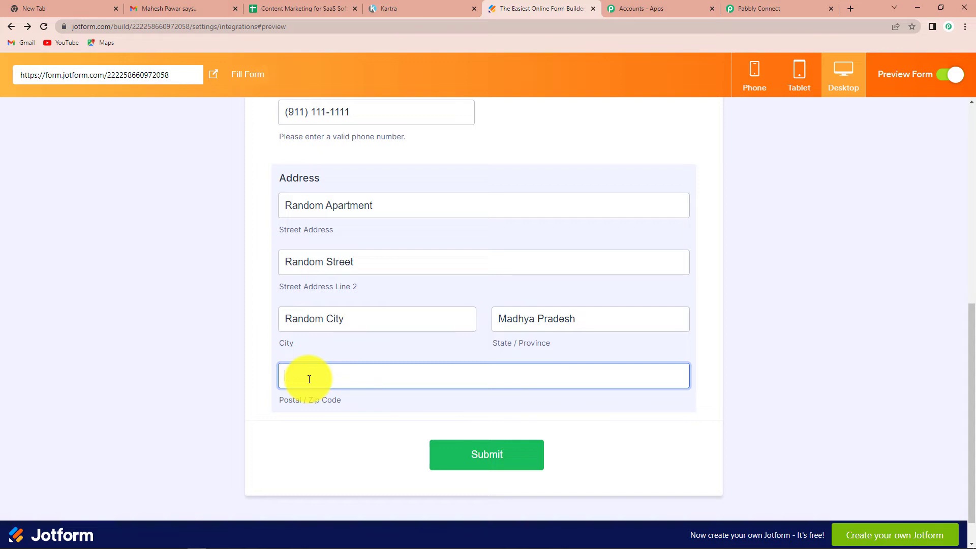
type("462043")
left_click(489, 457)
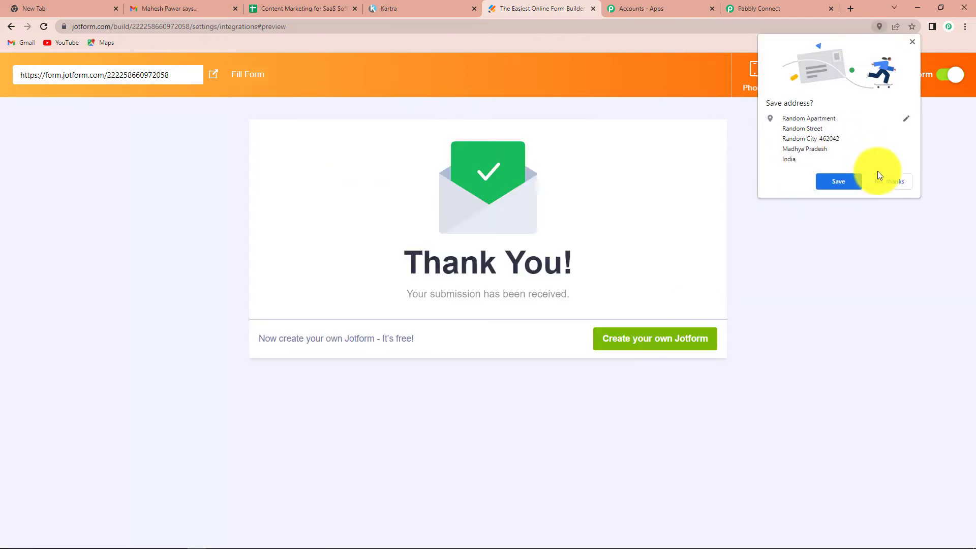
left_click(883, 182)
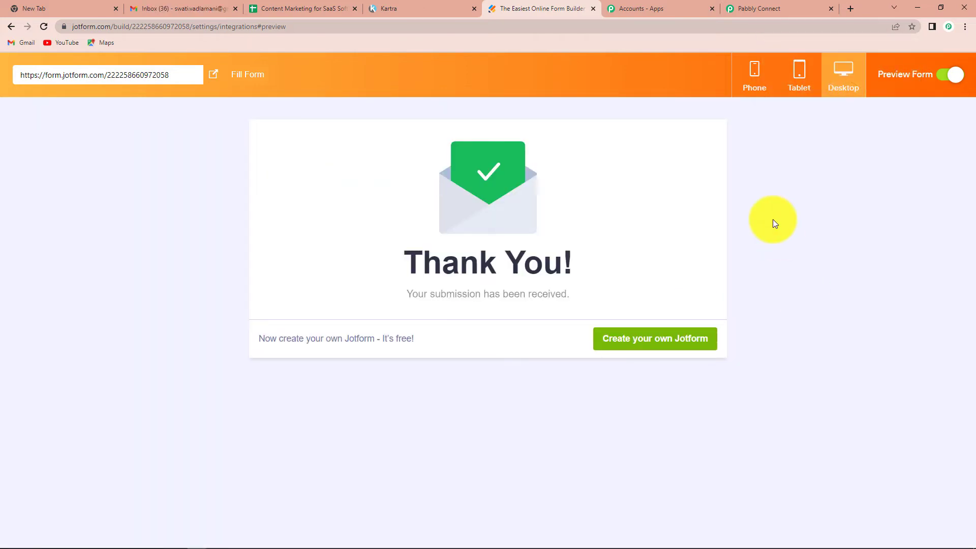
- Back in Pabbly Connect, review the captured response's name, email, phone and address fields
left_click(795, 8)
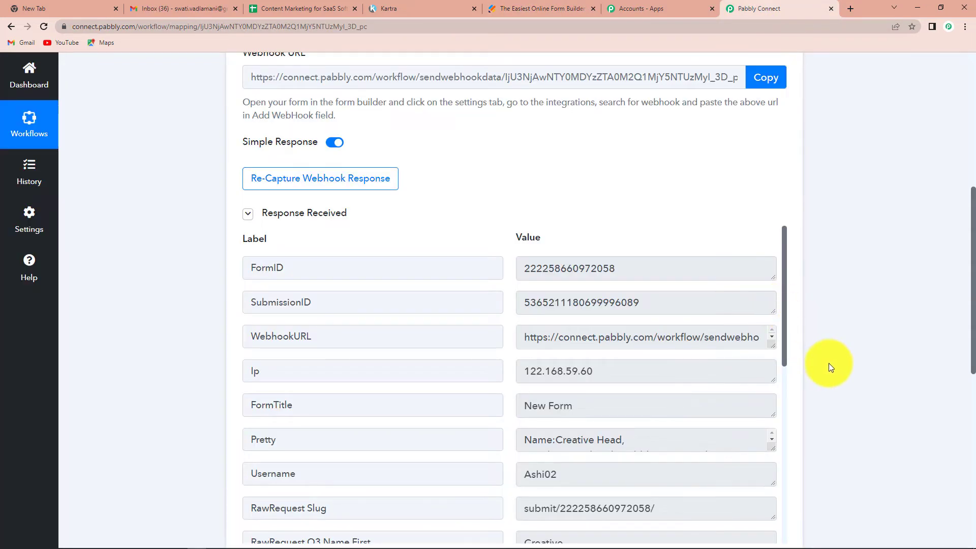
scroll(828, 366, "down", 2)
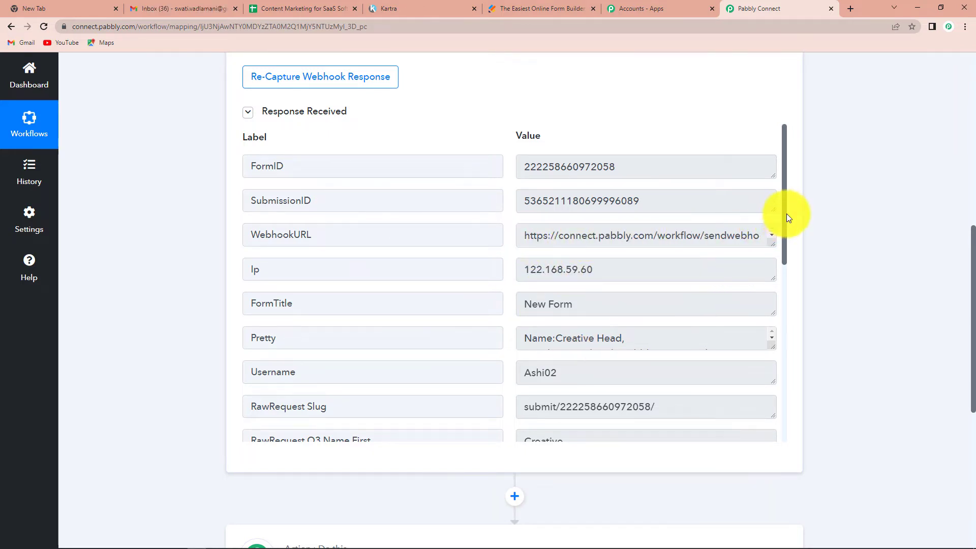
left_click_drag(786, 214, 799, 319)
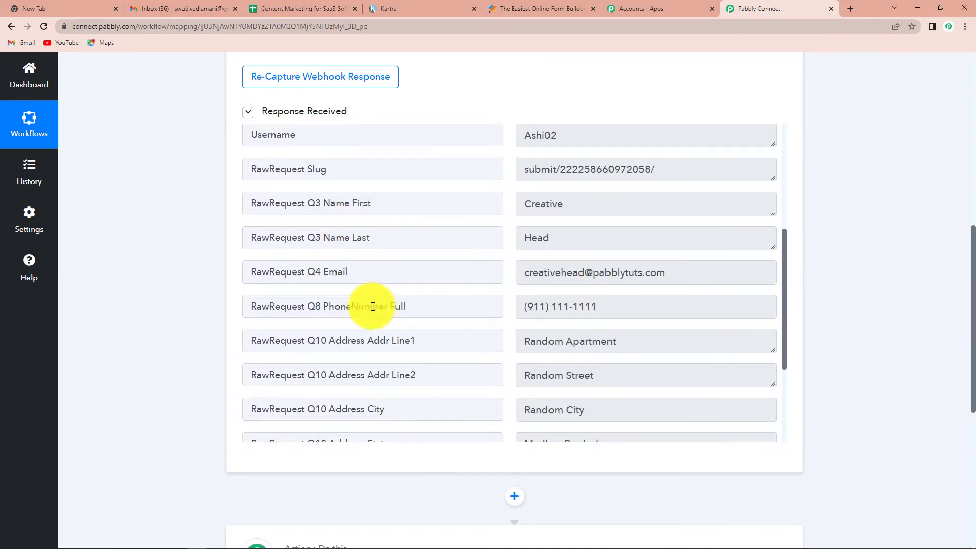
scroll(621, 371, "down", 3)
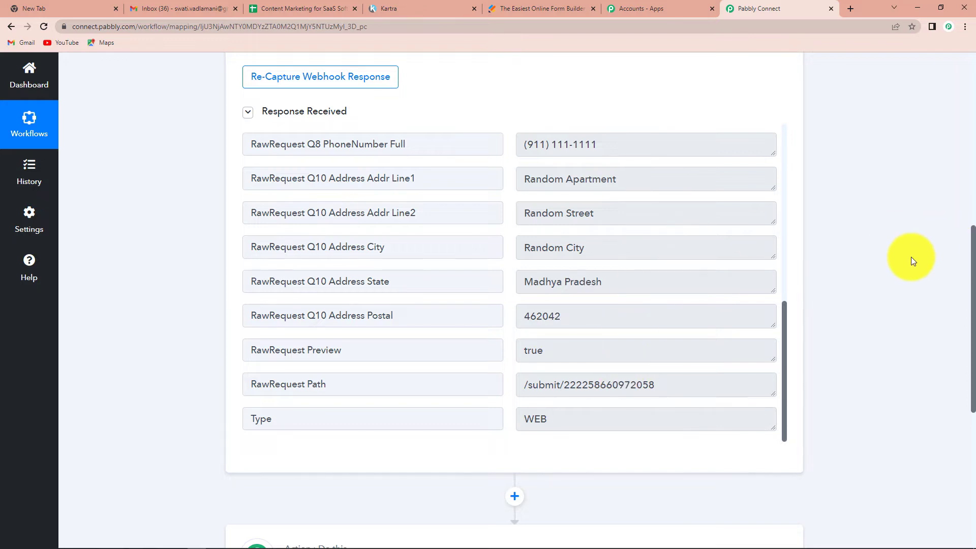
scroll(907, 269, "down", 4)
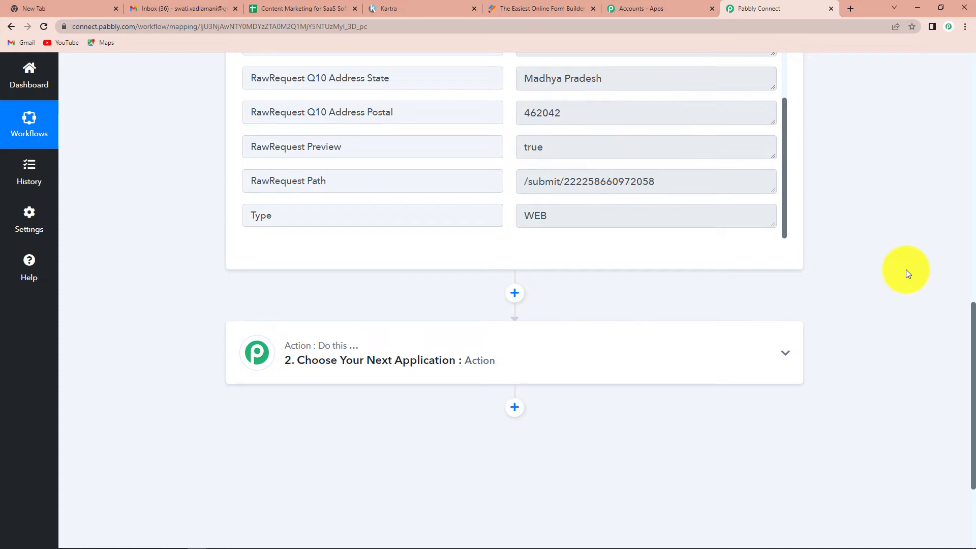
- Search 'kart' and pick Kartra as the app for action step 2
left_click(323, 360)
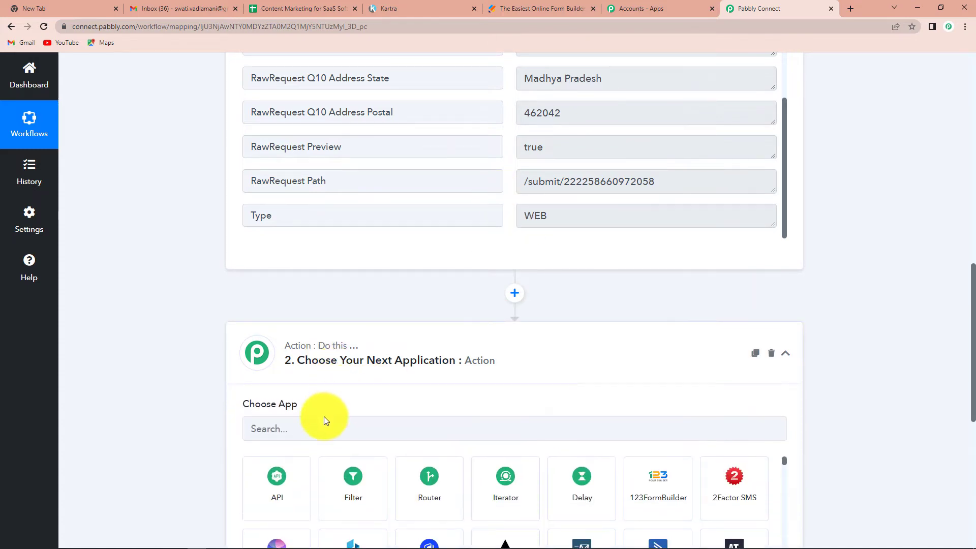
left_click(314, 426)
type("kart")
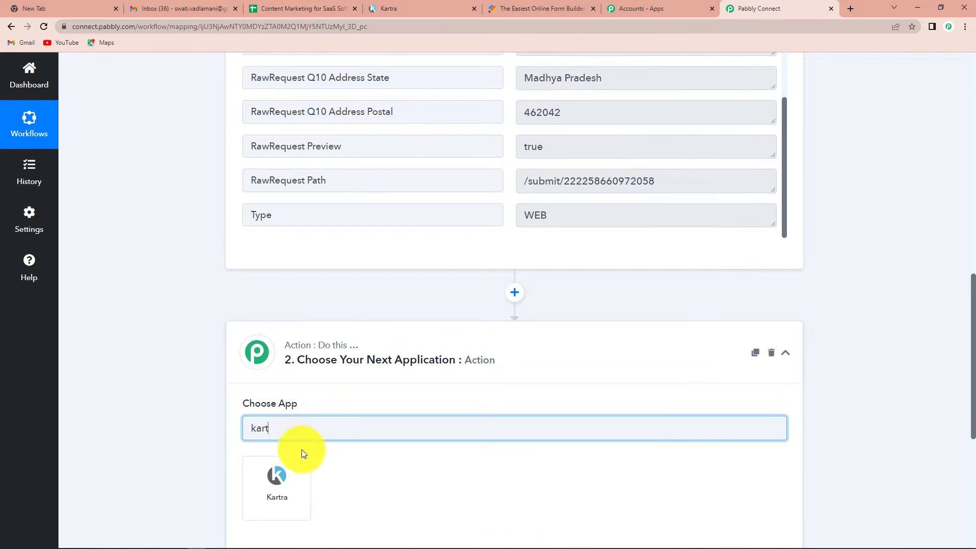
scroll(295, 442, "down", 1)
left_click(273, 434)
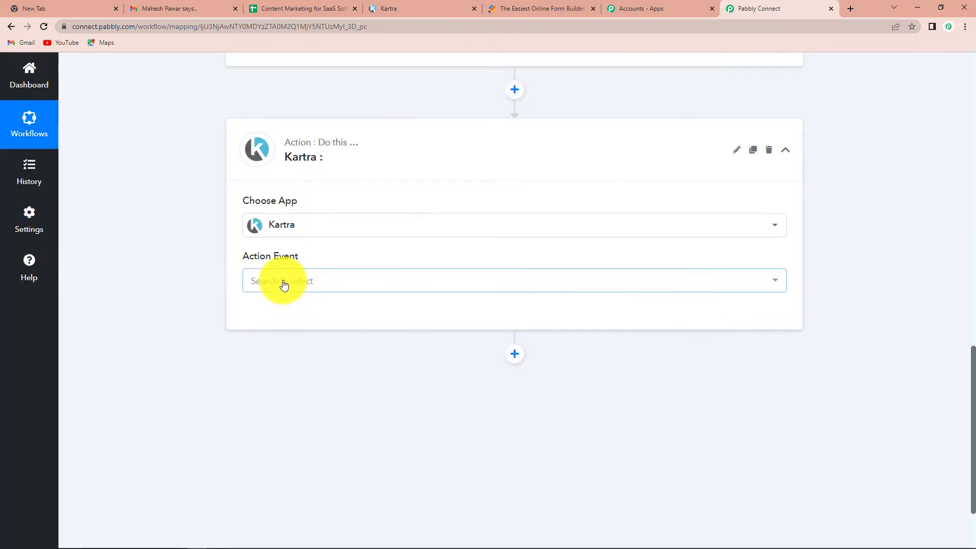
- Choose Create Lead as the Kartra action event and begin connecting a Kartra account
left_click(283, 285)
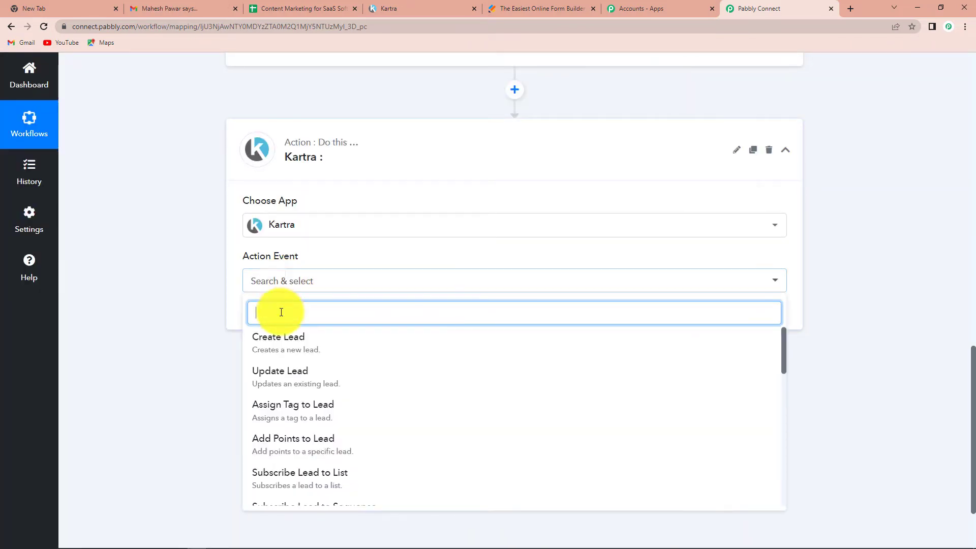
left_click(276, 339)
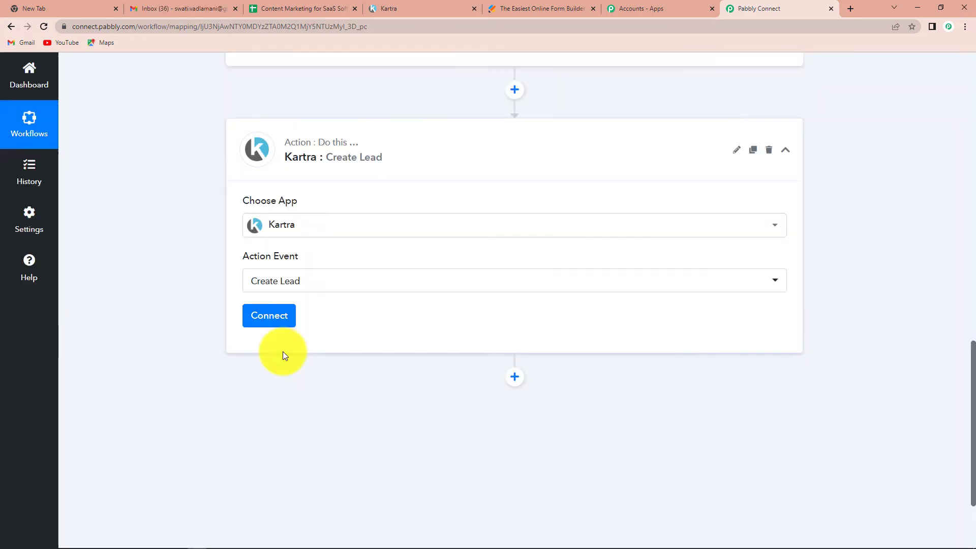
left_click(257, 315)
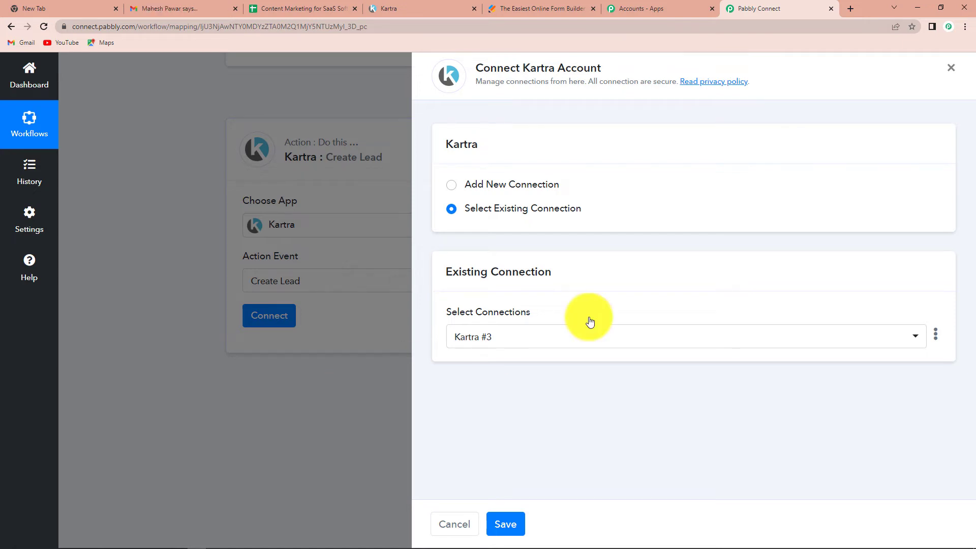
- Start a new Kartra connection and paste in the API key copied from Kartra's API page
left_click(451, 186)
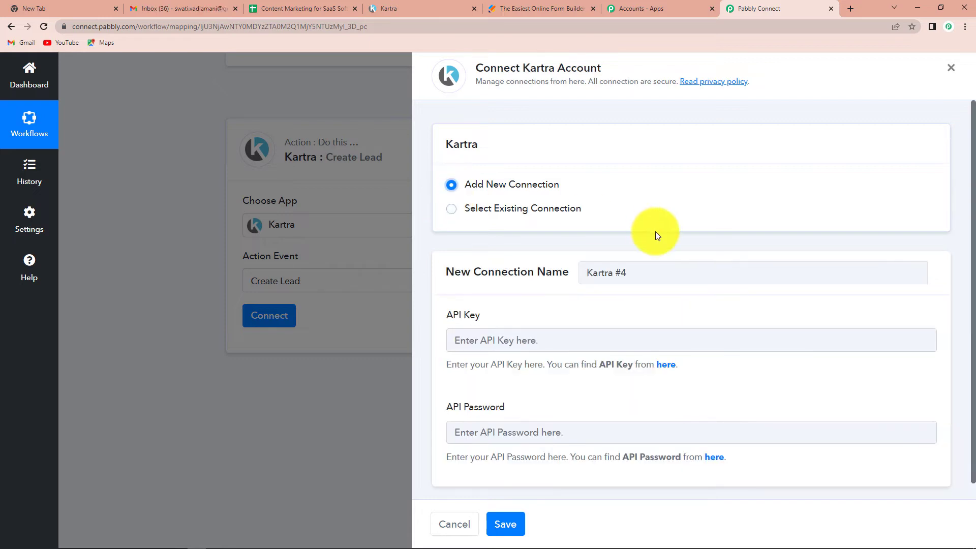
scroll(655, 230, "down", 1)
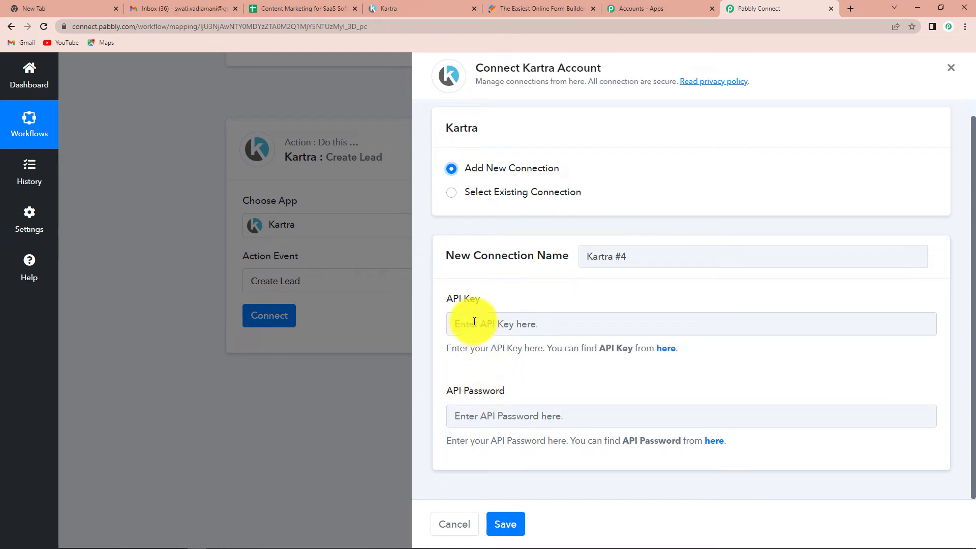
left_click(666, 350)
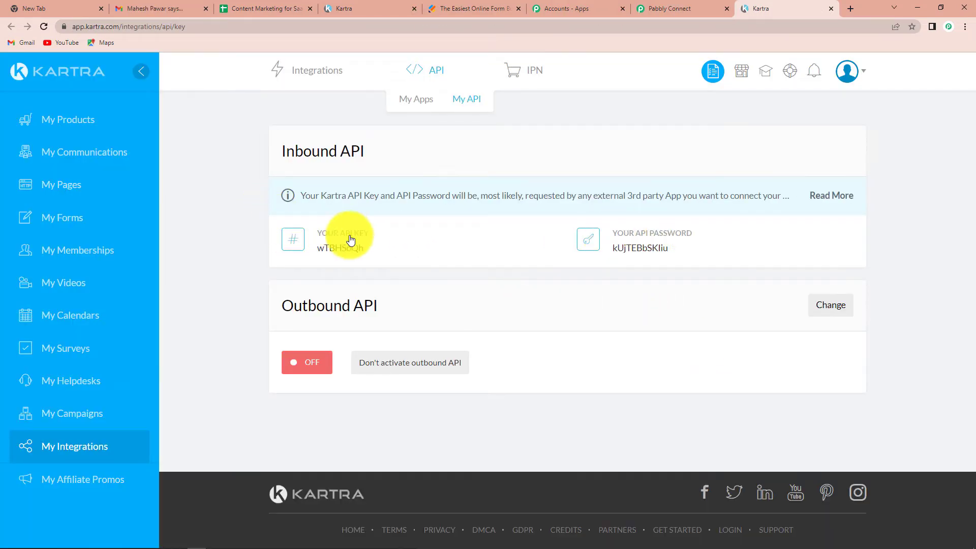
left_click_drag(366, 249, 312, 252)
right_click(353, 254)
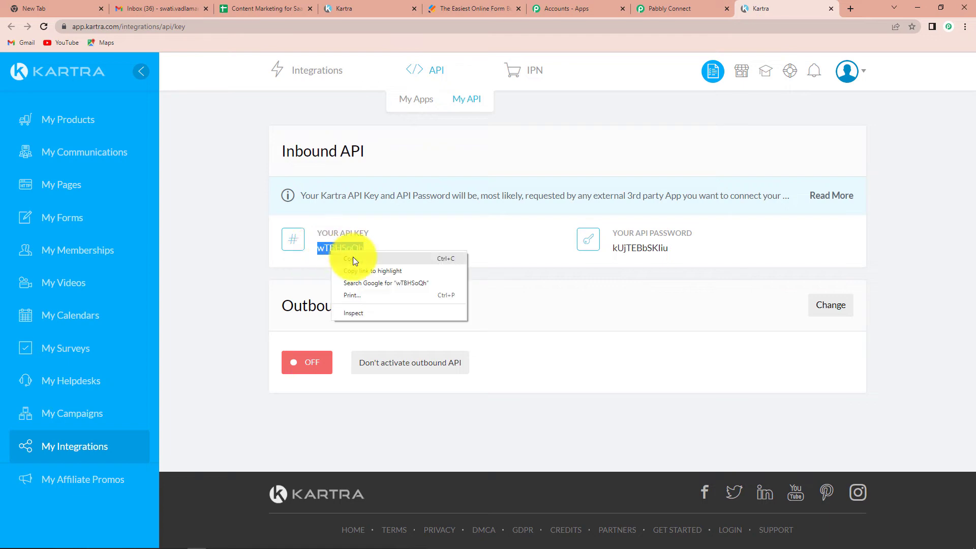
left_click(365, 257)
left_click(671, 9)
left_click(506, 330)
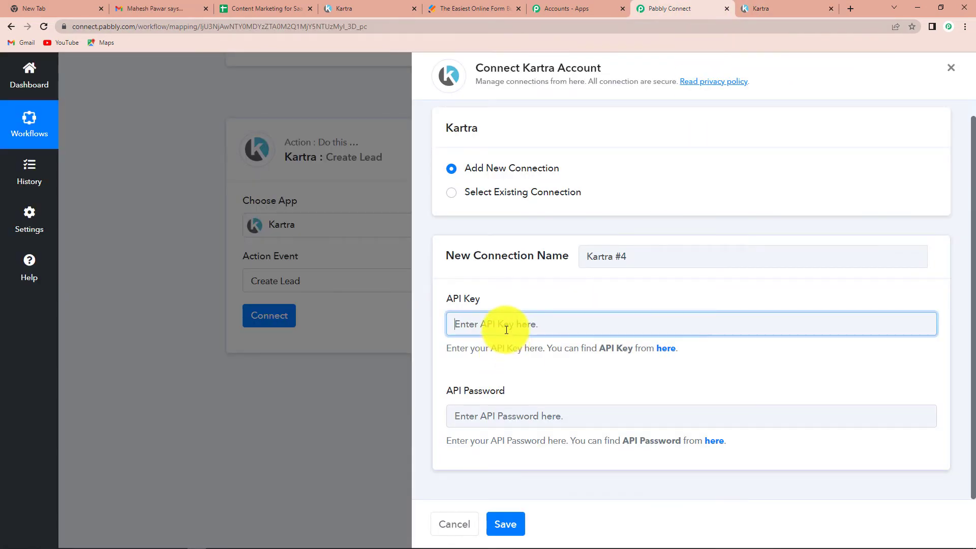
key("ctrl+v")
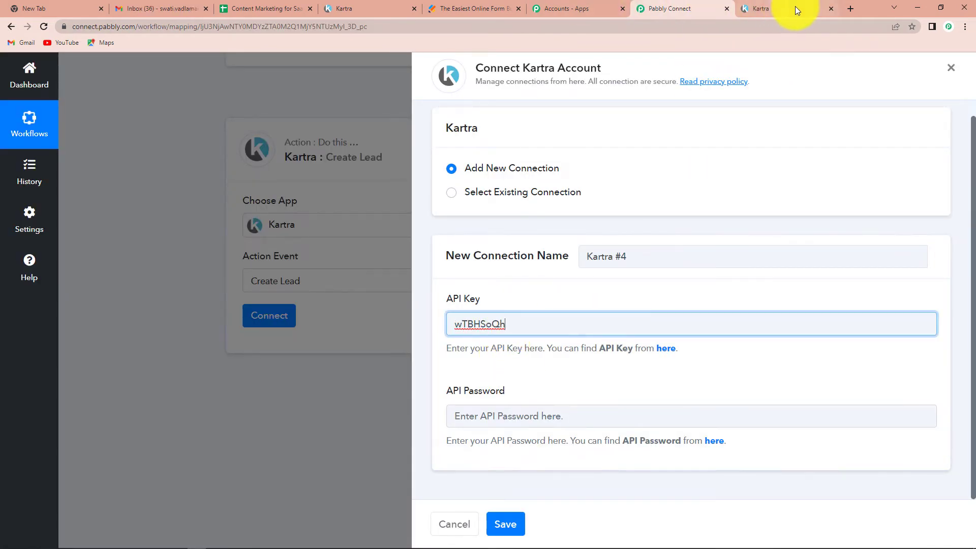
- Copy the Kartra API password into API Password and save the new connection
left_click(795, 7)
double_click(627, 246)
right_click(646, 254)
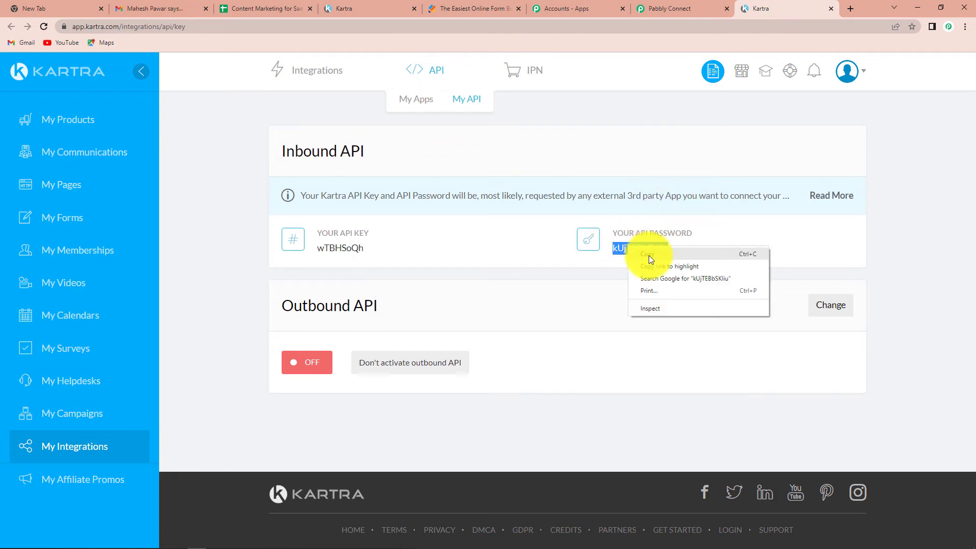
left_click(656, 258)
left_click(670, 8)
left_click(513, 414)
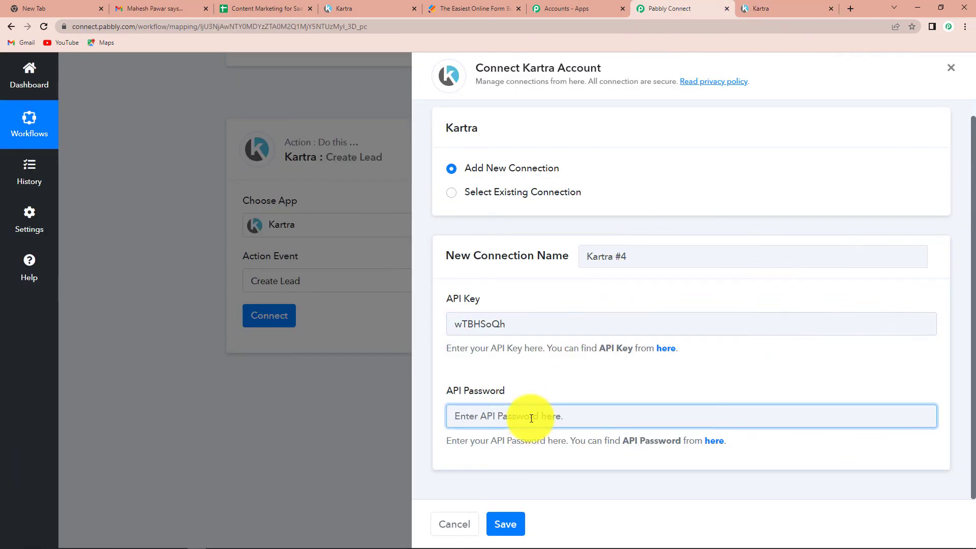
key("ctrl+v")
left_click(505, 524)
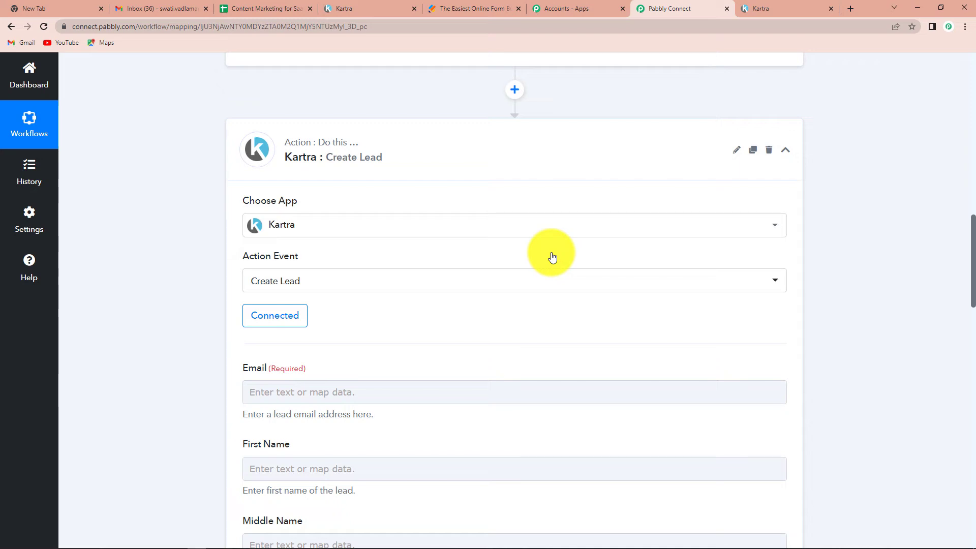
- Map the JotForm response's email and first name into the lead's Email and First Name
scroll(553, 256, "down", 5)
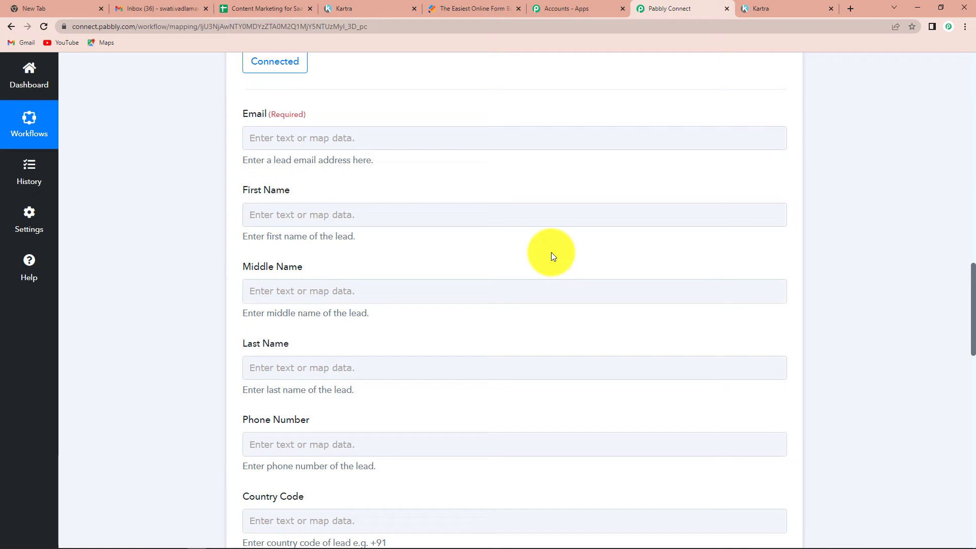
left_click(267, 136)
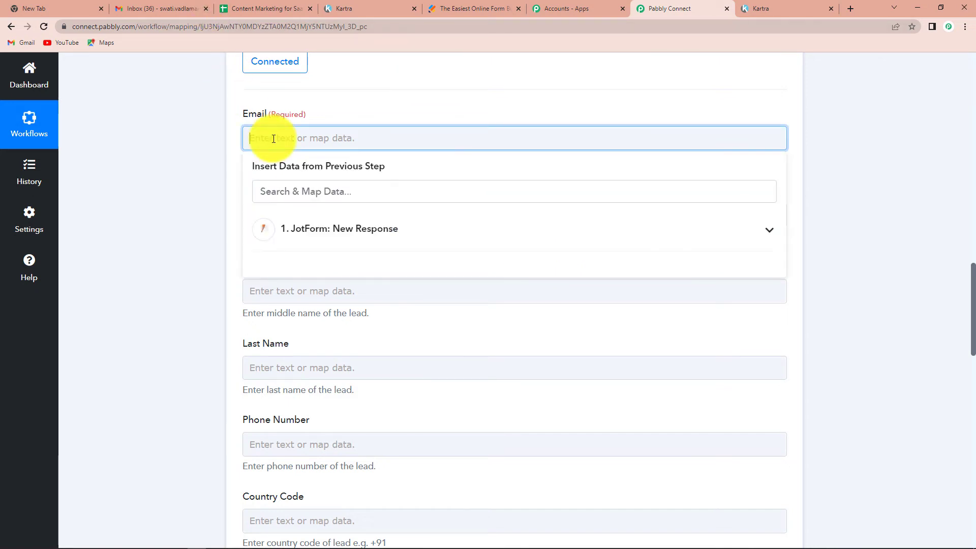
left_click(324, 233)
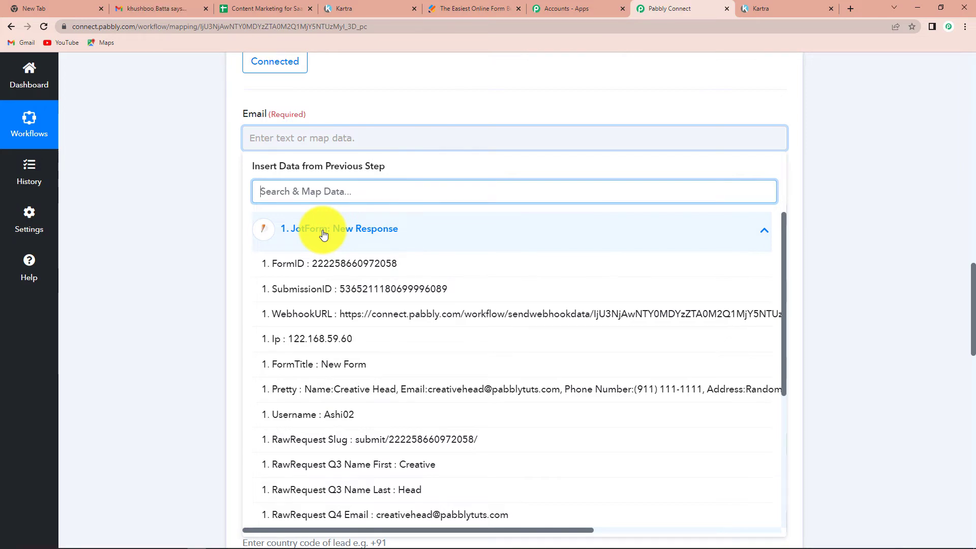
scroll(330, 264, "down", 3)
left_click(348, 364)
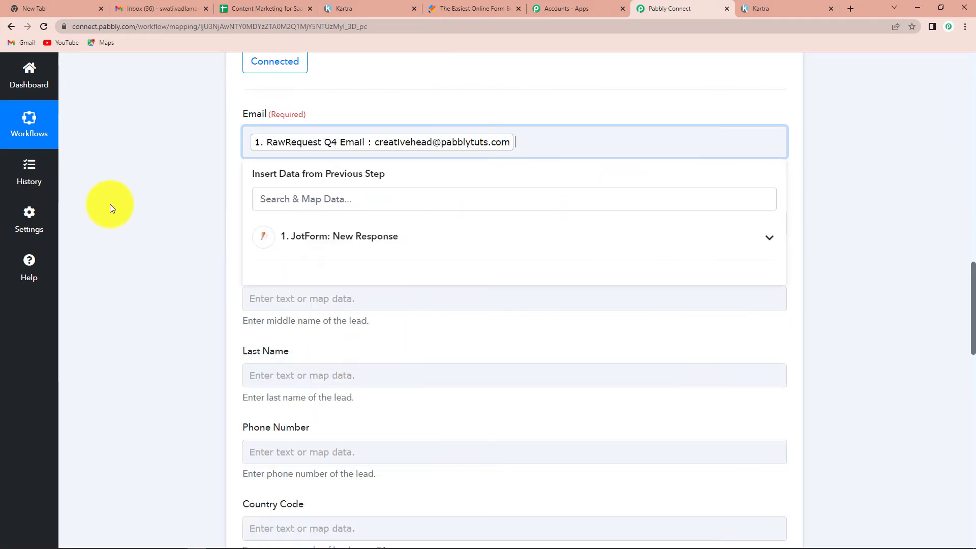
left_click(151, 192)
scroll(152, 192, "down", 1)
left_click(355, 168)
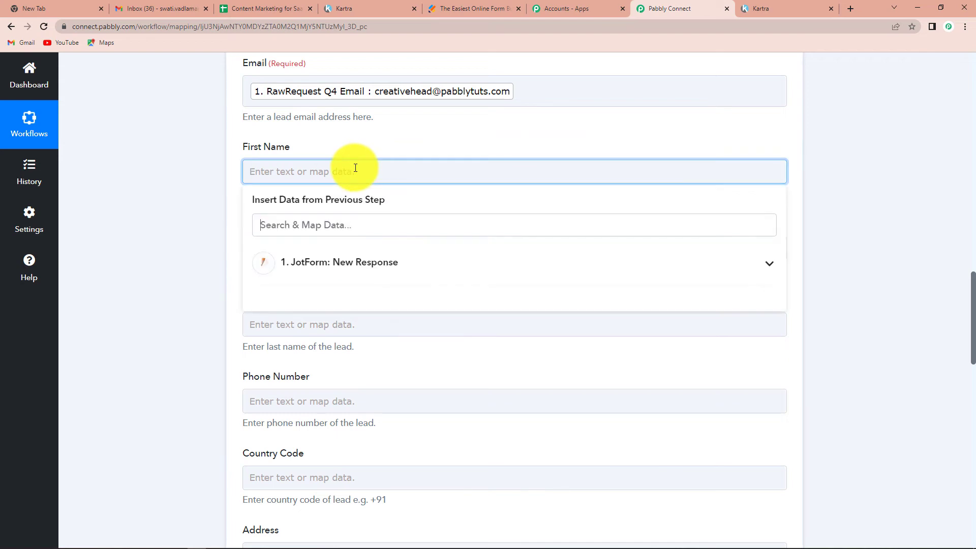
left_click(356, 260)
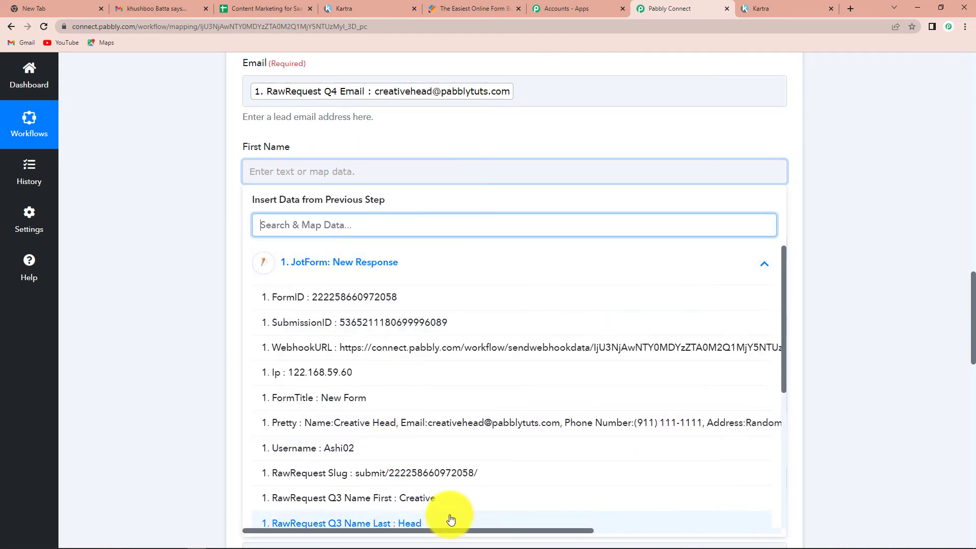
left_click(404, 498)
left_click(162, 279)
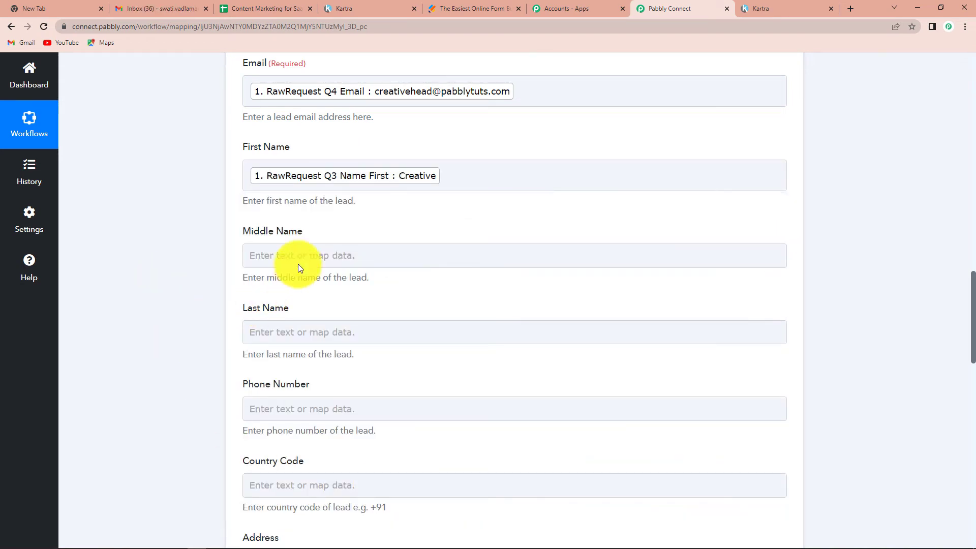
- Map the submitted last name and phone number into Last Name and Phone Number
left_click(277, 327)
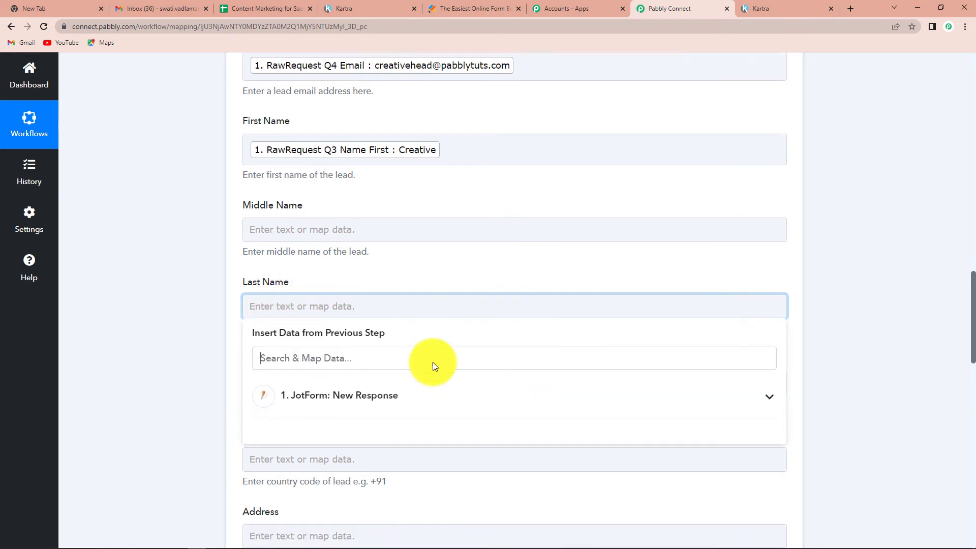
scroll(432, 361, "down", 2)
left_click(349, 314)
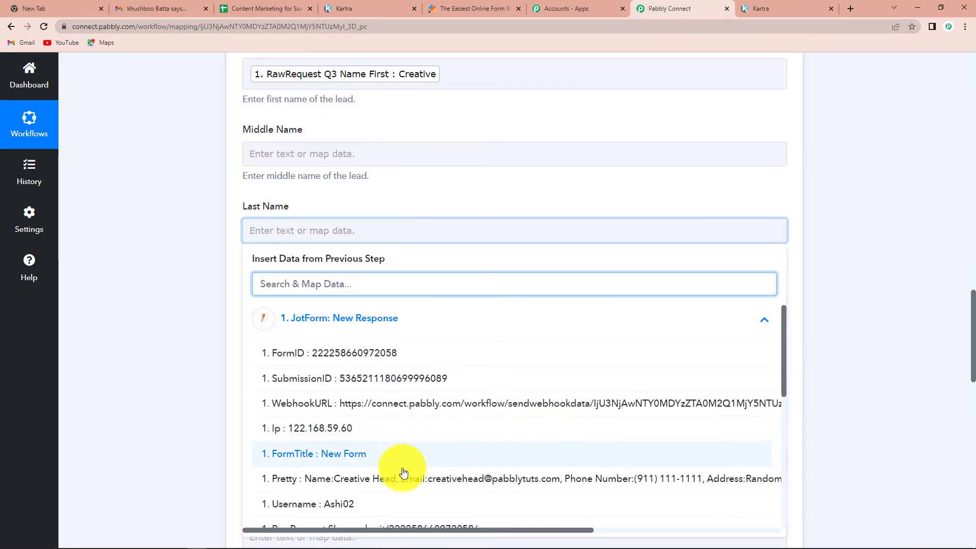
scroll(403, 473, "down", 4)
left_click(395, 384)
left_click(157, 316)
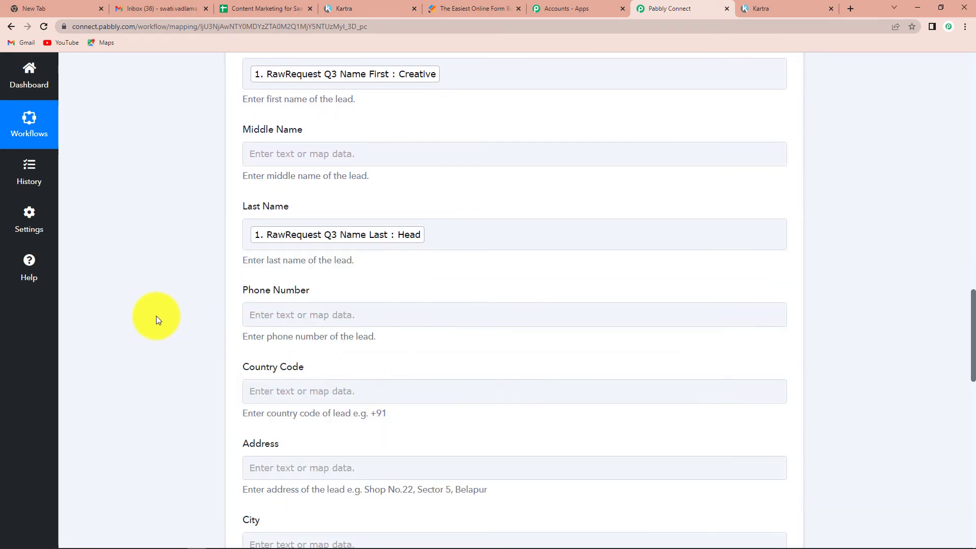
scroll(157, 315, "down", 2)
left_click(319, 213)
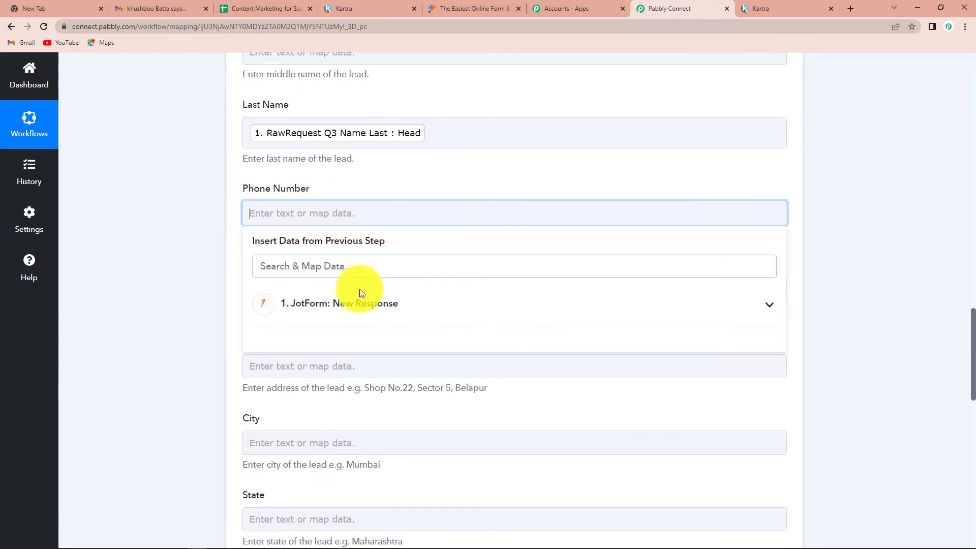
left_click(359, 303)
scroll(452, 409, "down", 4)
left_click(429, 409)
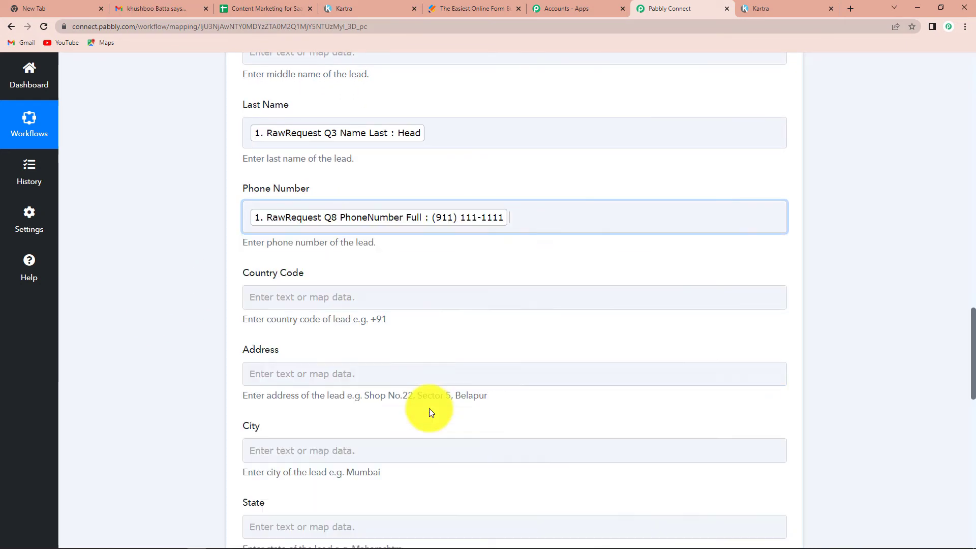
left_click(181, 237)
- Set the lead's Country Code to +91
scroll(354, 356, "down", 3)
left_click(298, 147)
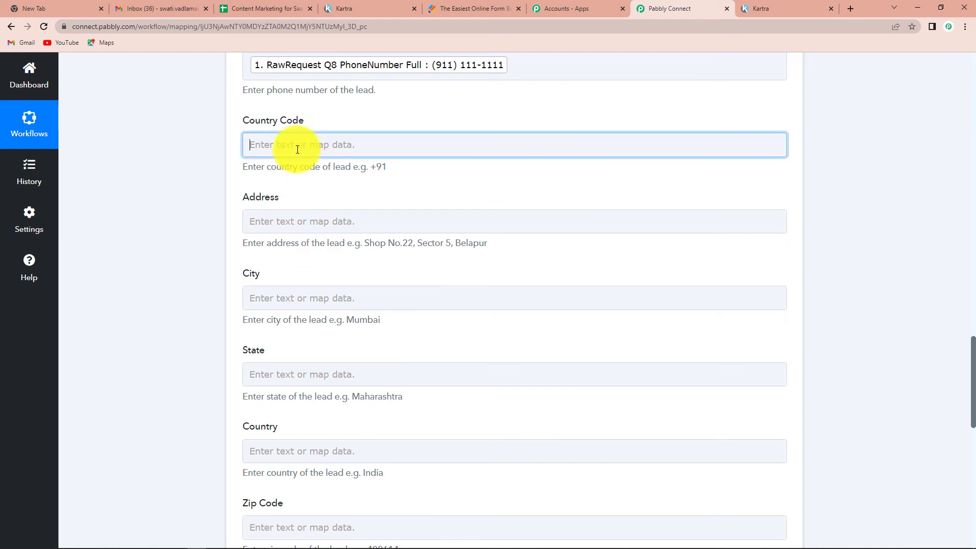
type("+")
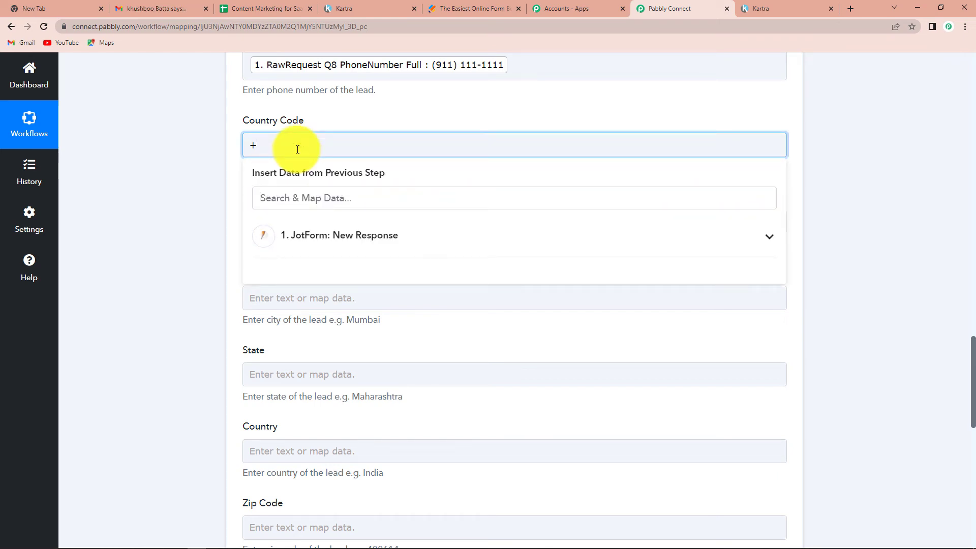
type("91")
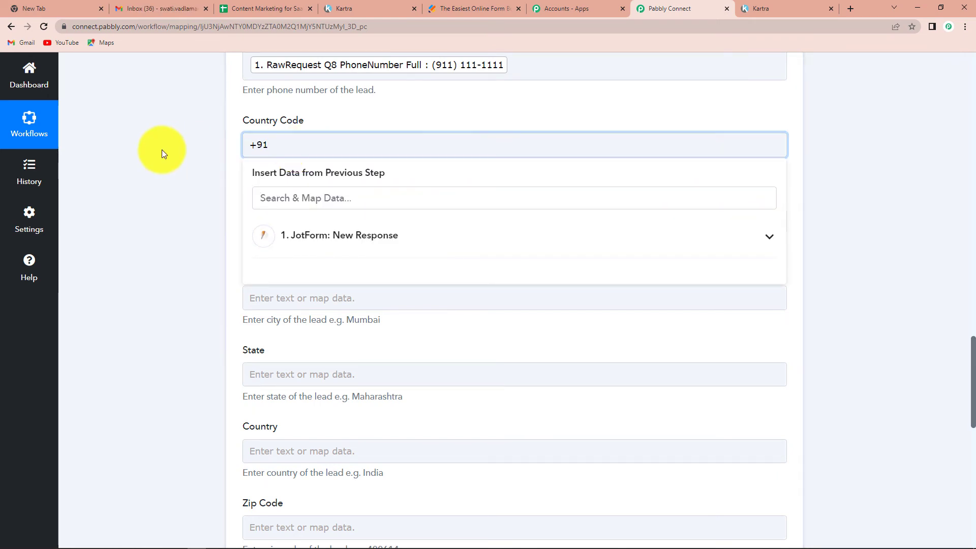
left_click(161, 149)
scroll(213, 305, "down", 3)
scroll(281, 152, "up", 1)
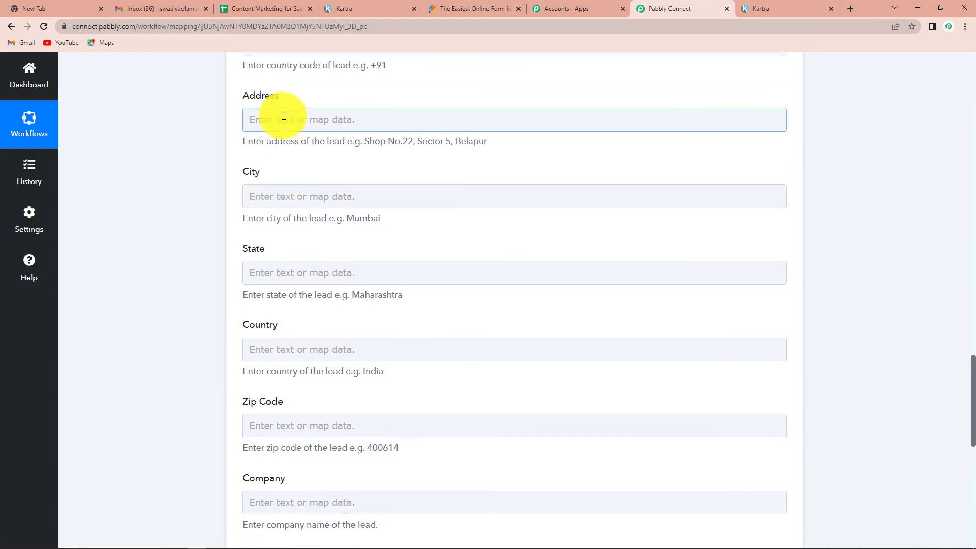
- Map address line 1 and address line 2 from the form into Address
left_click(285, 120)
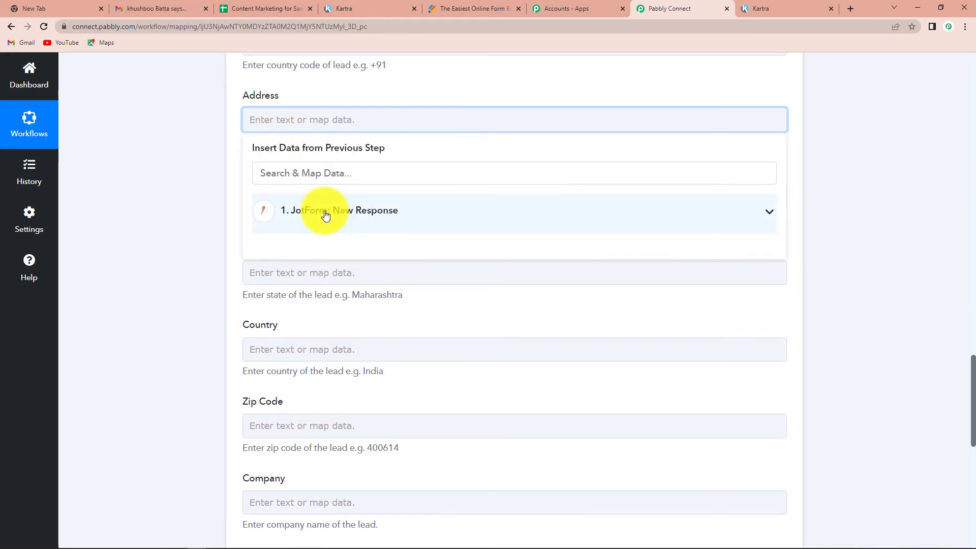
left_click(323, 211)
scroll(428, 403, "down", 4)
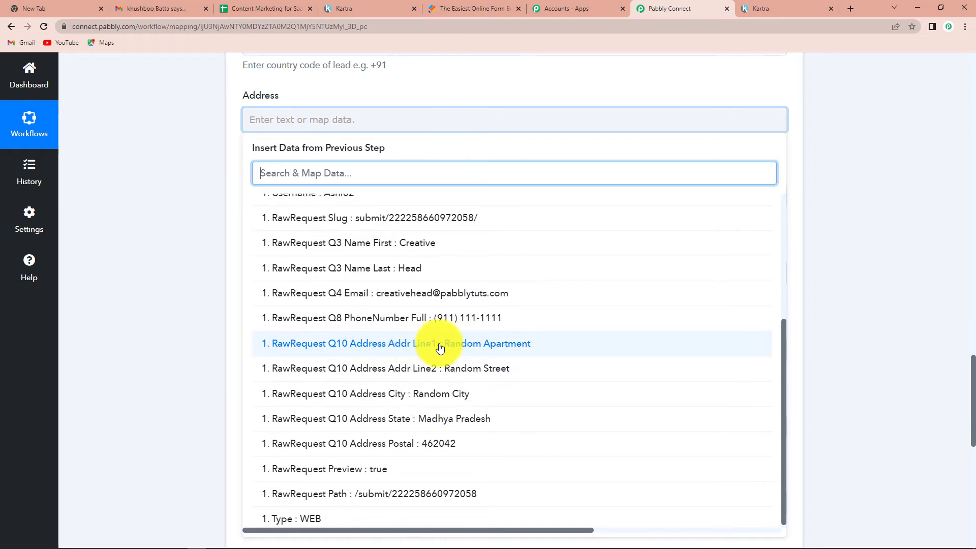
left_click(444, 345)
left_click(202, 254)
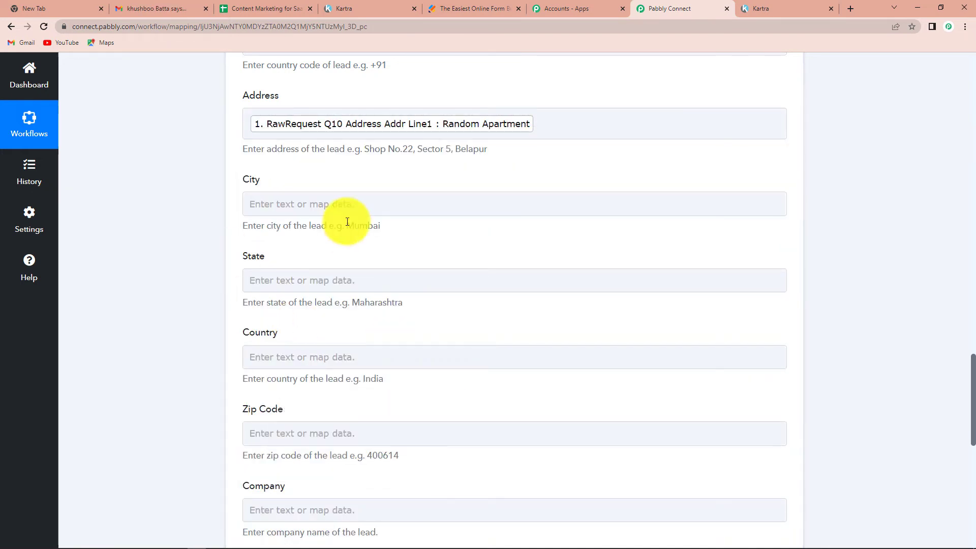
left_click(328, 212)
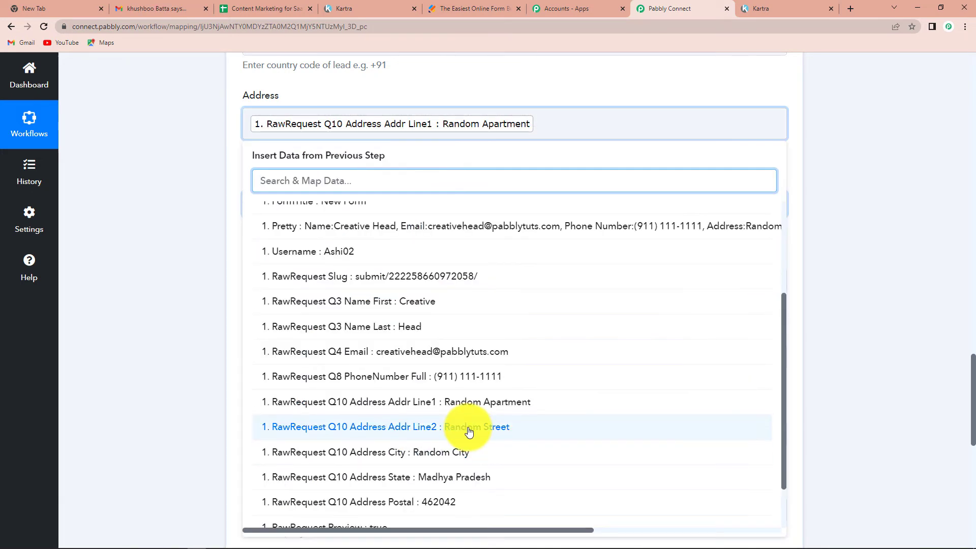
left_click(466, 427)
left_click(532, 155)
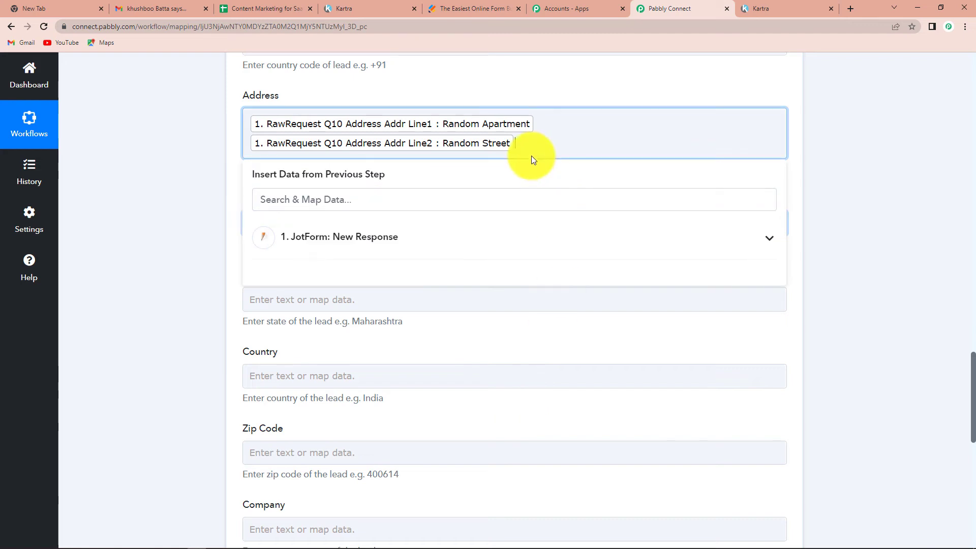
left_click(168, 157)
- Map the submitted city and state into the City and State fields
left_click(296, 217)
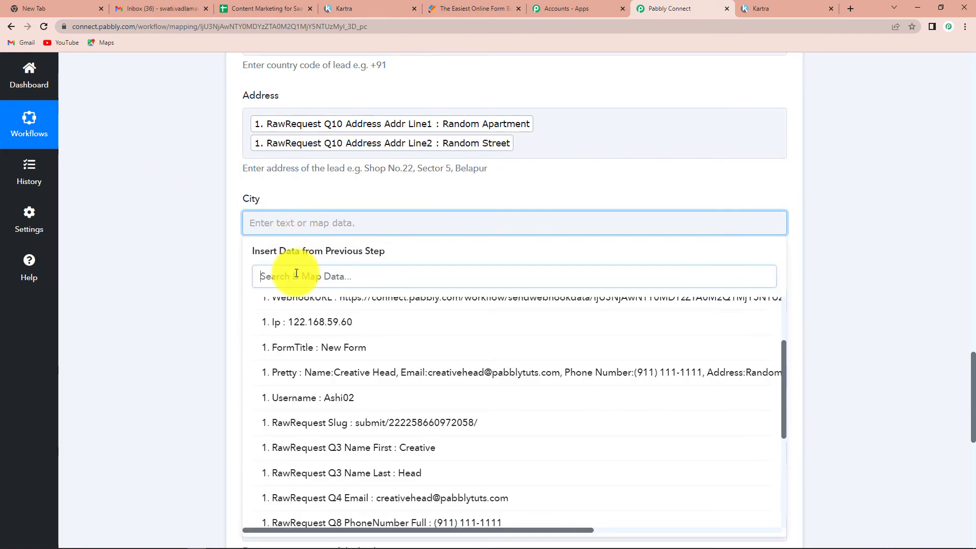
scroll(397, 466, "down", 3)
left_click(407, 497)
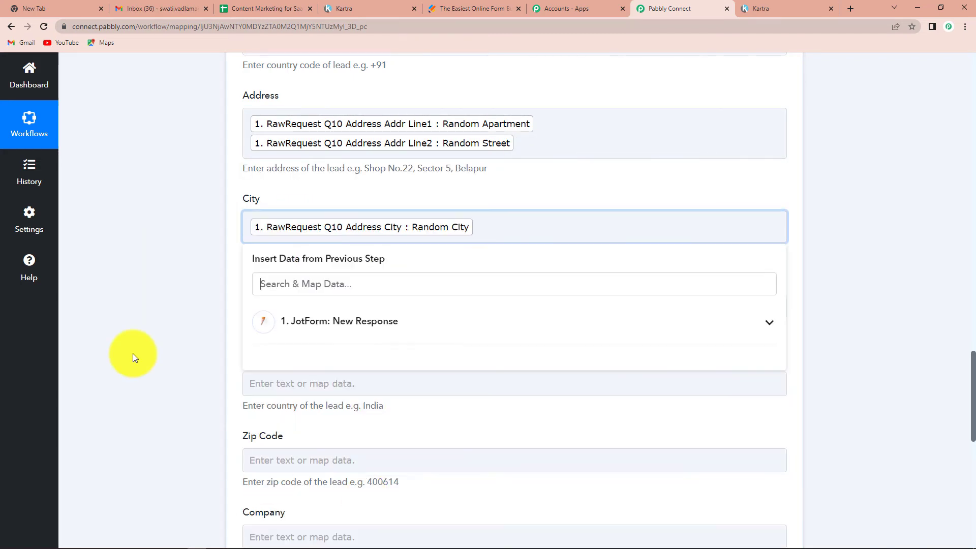
left_click(126, 306)
scroll(127, 310, "down", 4)
left_click(257, 118)
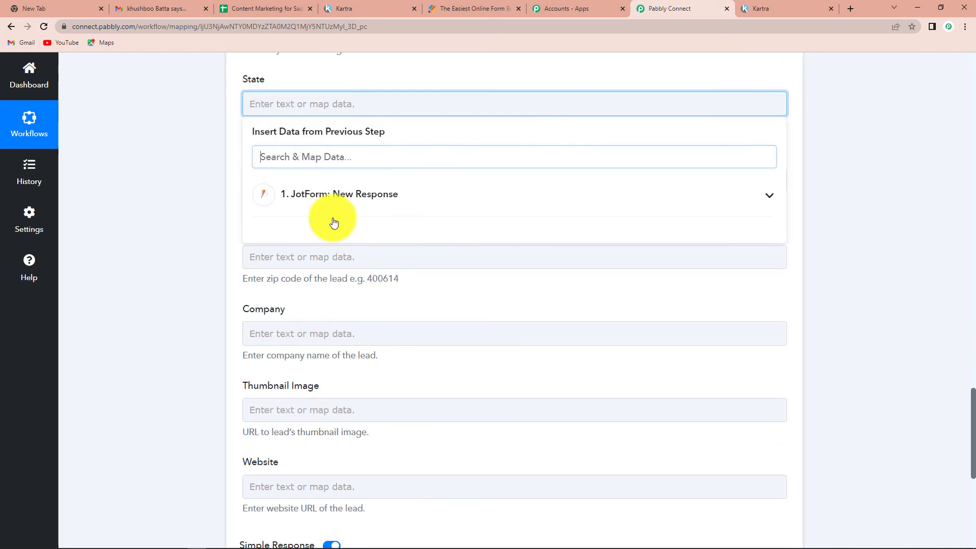
left_click(377, 189)
scroll(457, 285, "down", 2)
scroll(483, 350, "down", 2)
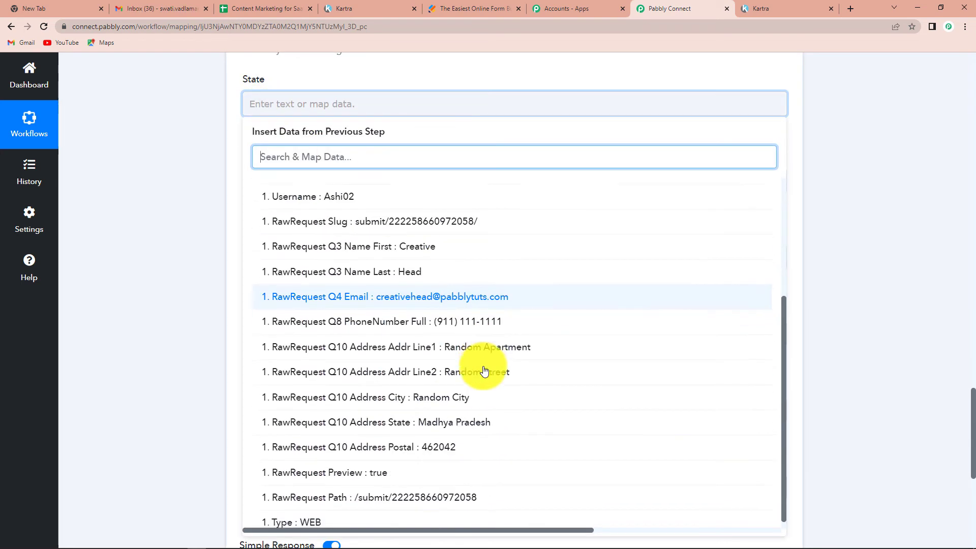
left_click(473, 413)
left_click(211, 268)
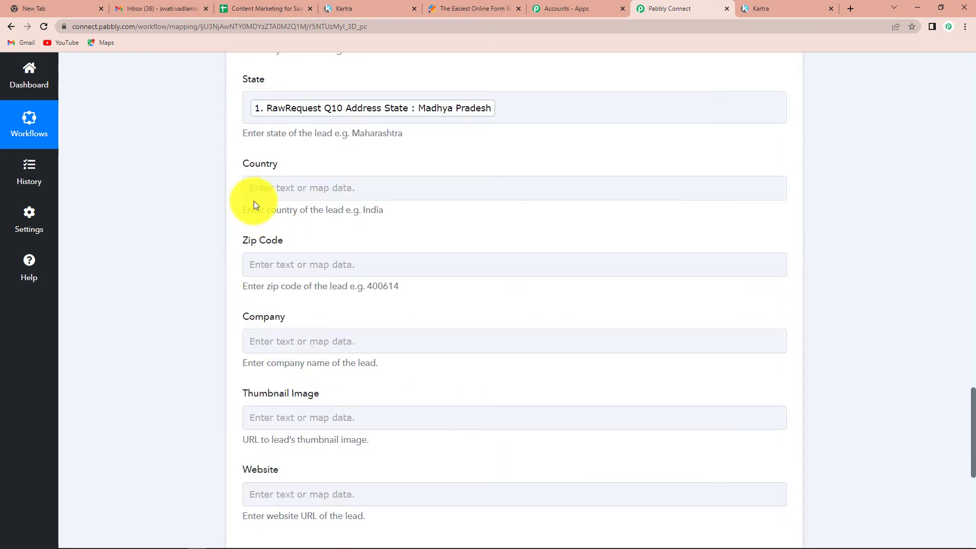
- Type India into the Country field
left_click(269, 189)
left_click(185, 198)
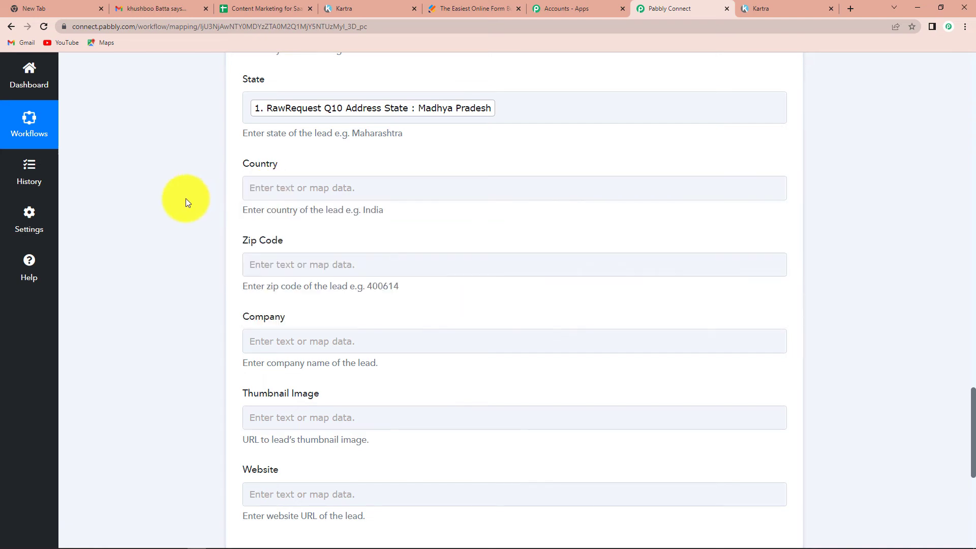
left_click(269, 190)
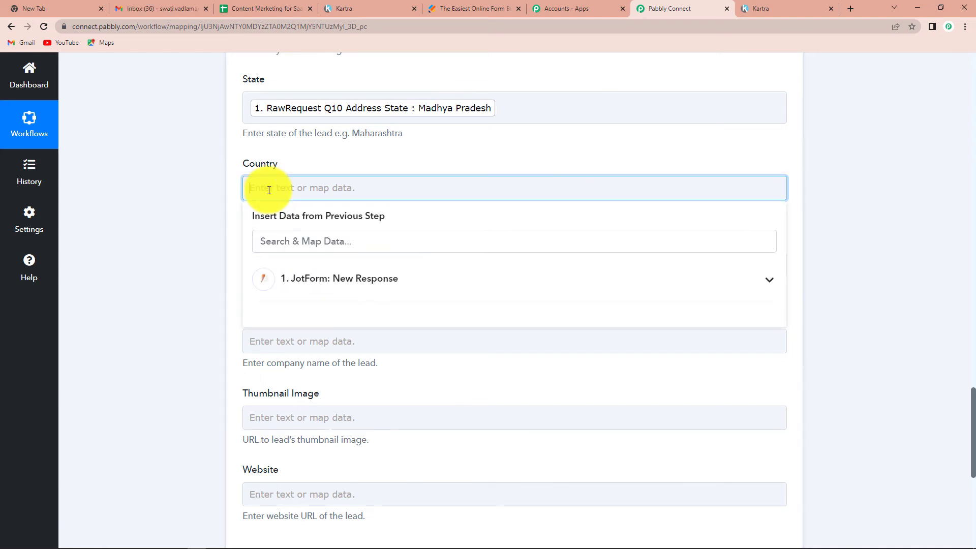
type("In")
type("dia")
left_click(110, 256)
- Map the form's RawRequest Q10 Address Postal answer into Zip Code
scroll(110, 255, "down", 3)
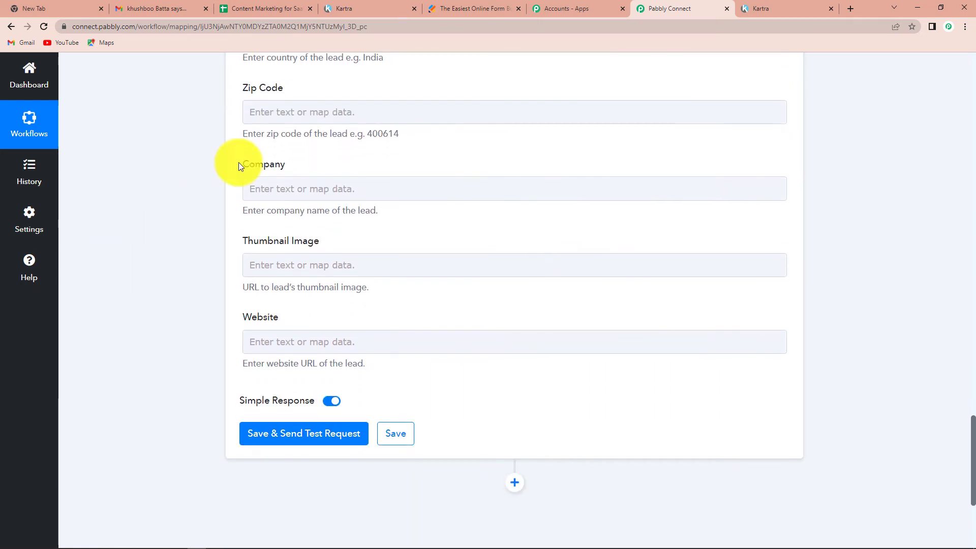
left_click(268, 112)
left_click(334, 210)
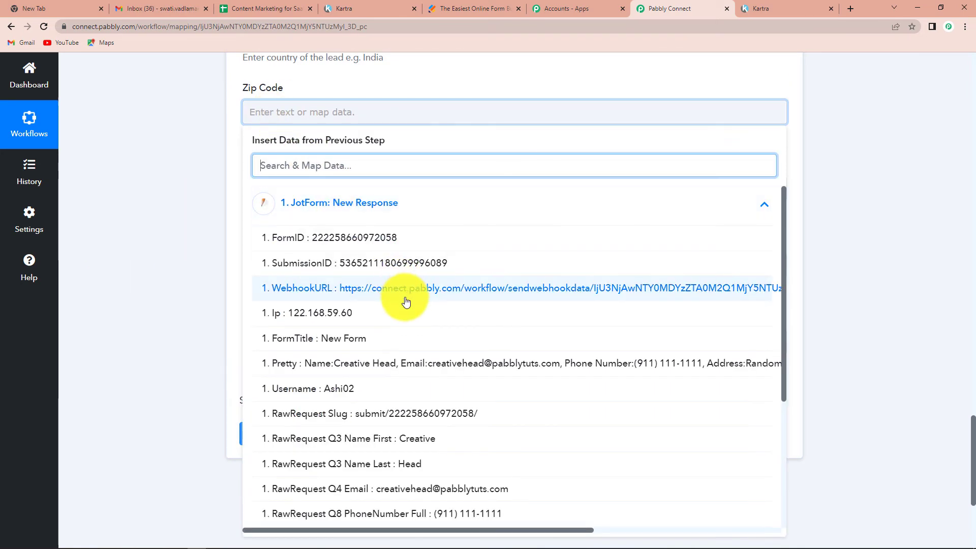
scroll(403, 355, "down", 5)
left_click(399, 440)
left_click(165, 258)
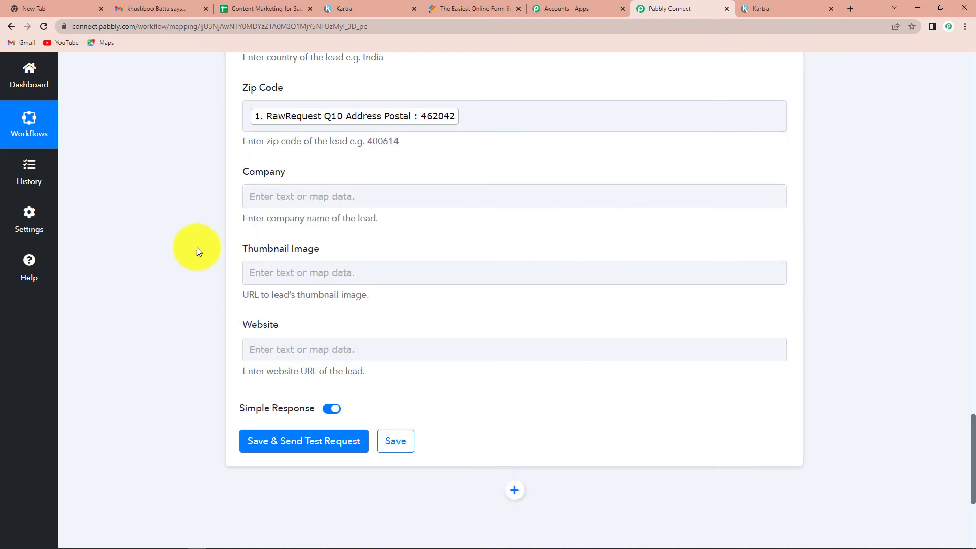
- Set Company to 'Pabbly Connect'
left_click(280, 197)
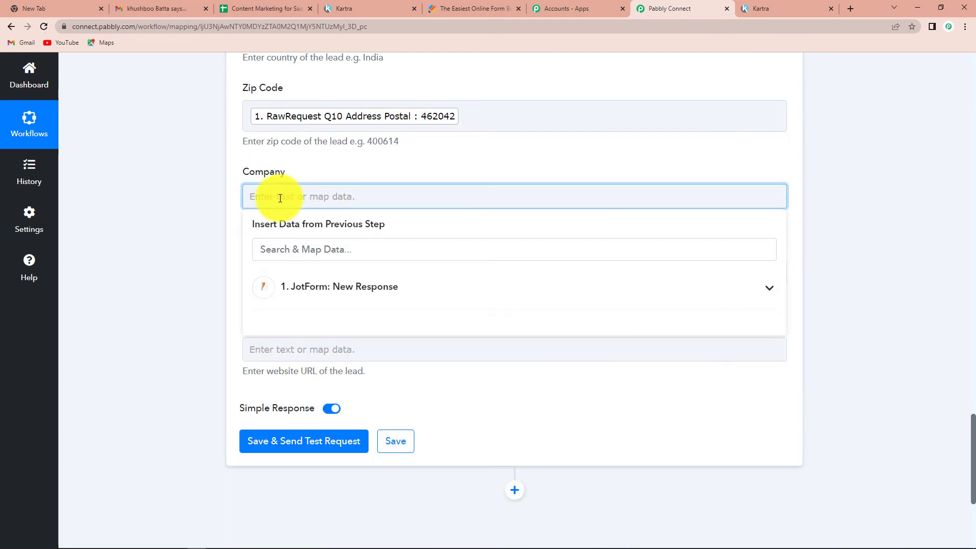
type("Pabbly C")
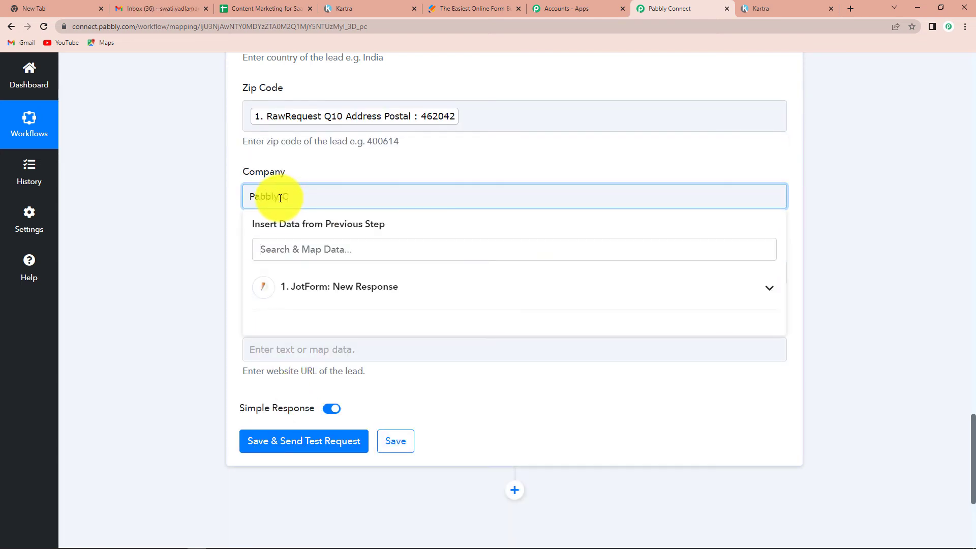
type("onnect")
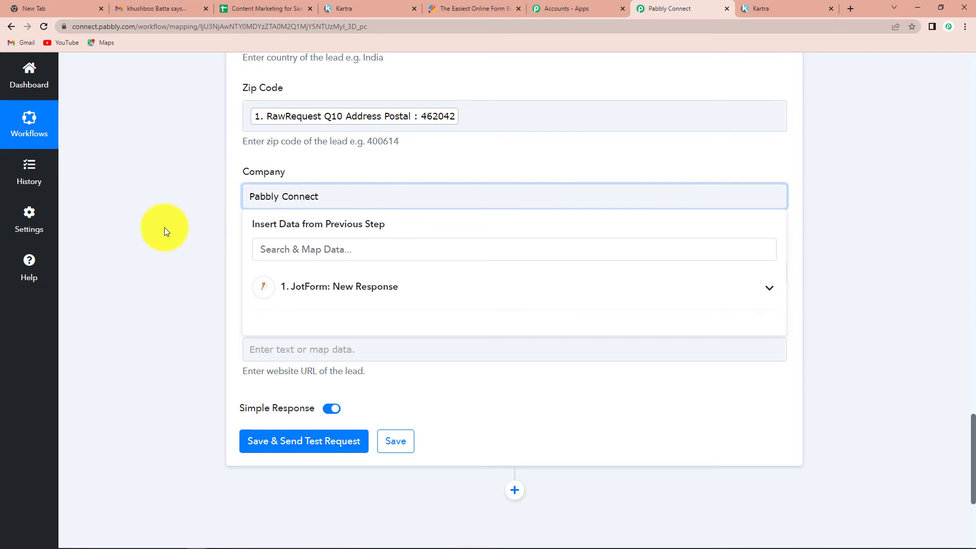
left_click(164, 228)
scroll(164, 229, "down", 3)
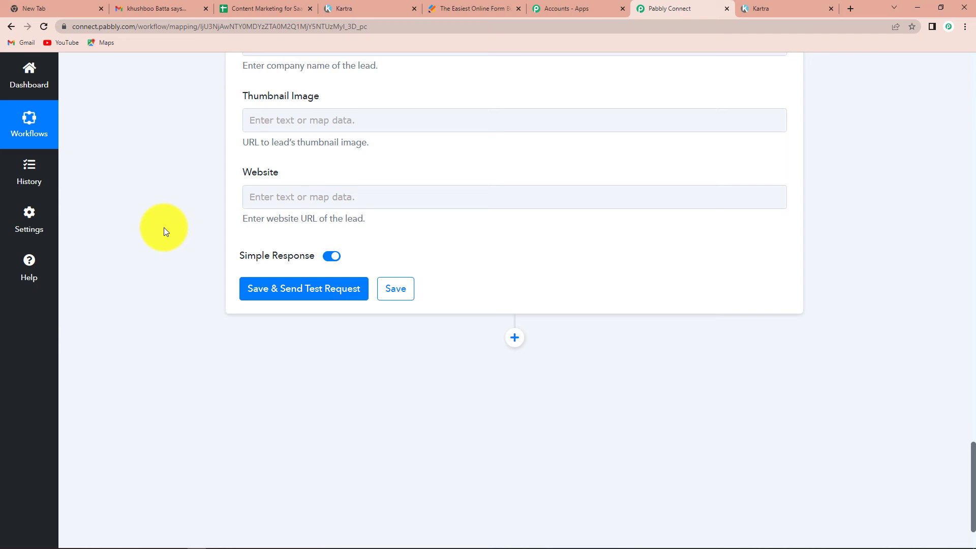
- Save the Kartra Create Lead action and send a test request to Kartra
left_click(280, 289)
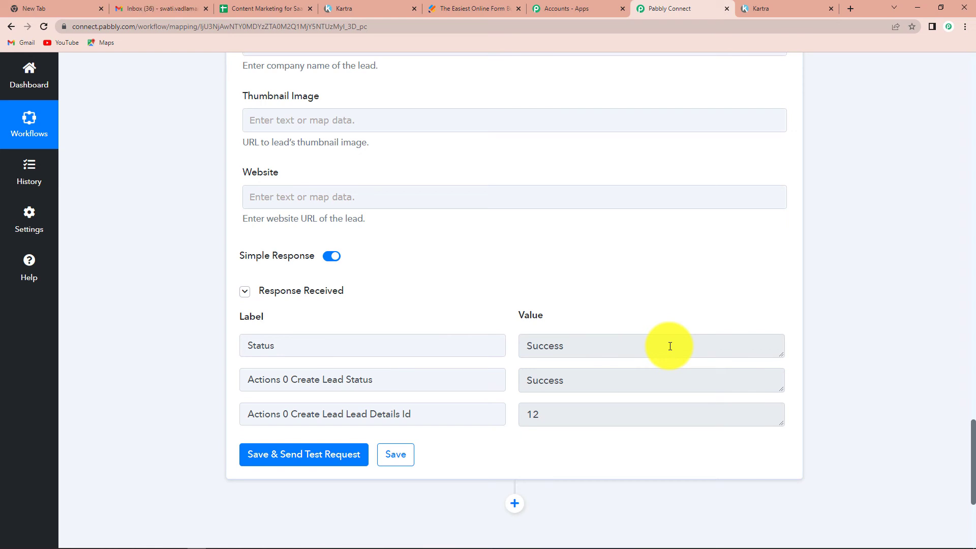
- Check Kartra's Leads list under My Communications, then return to the Jotform form preview
left_click(346, 10)
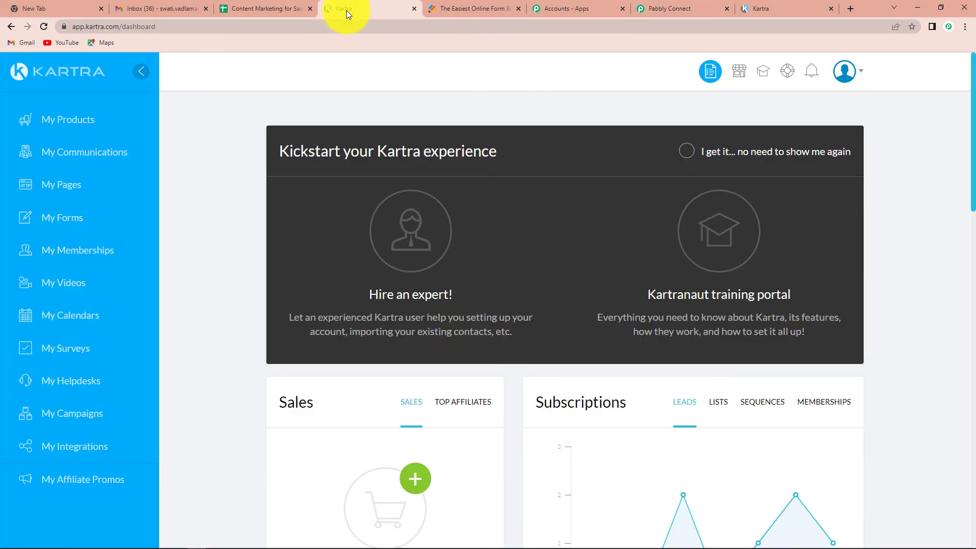
left_click(99, 157)
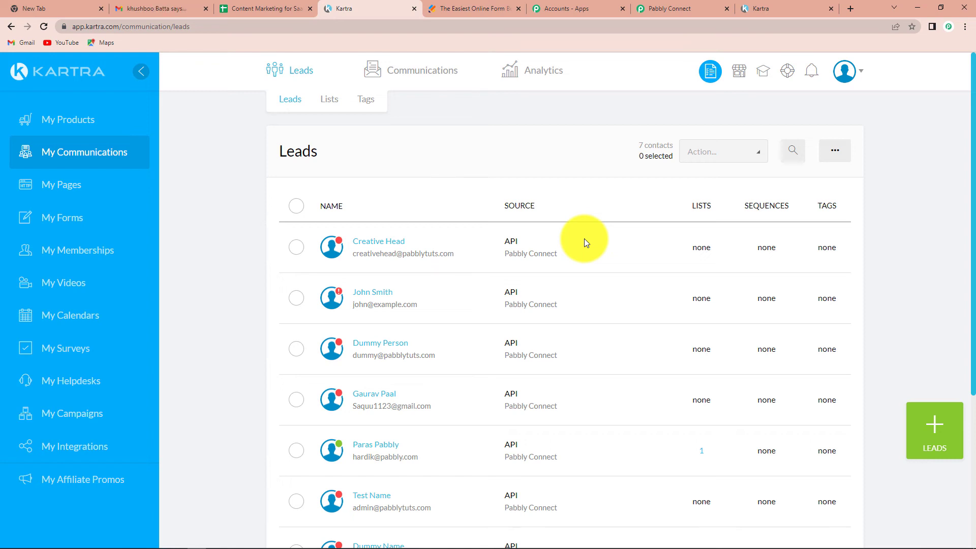
left_click(472, 8)
- Enter the demo lead's first name, last name and e-mail address in the form preview
scroll(354, 267, "down", 1)
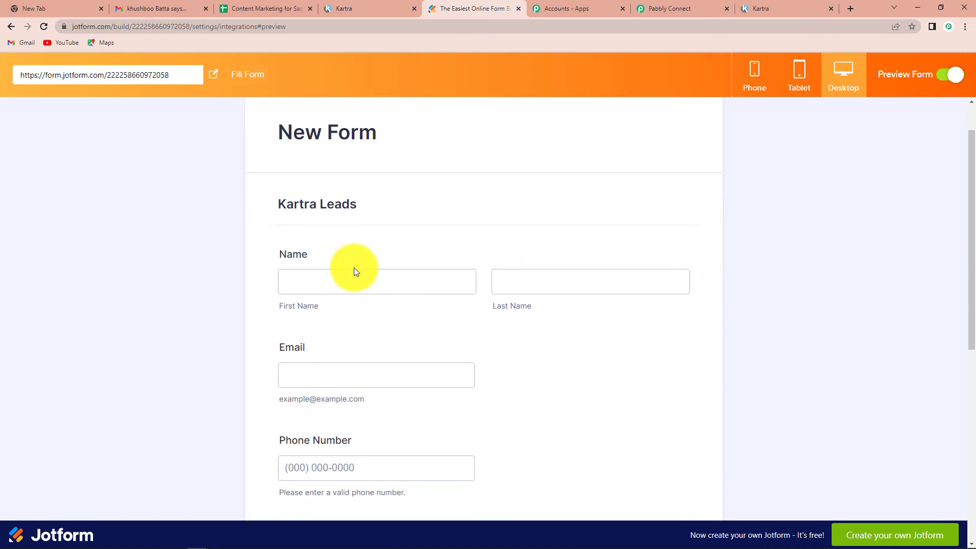
left_click(353, 278)
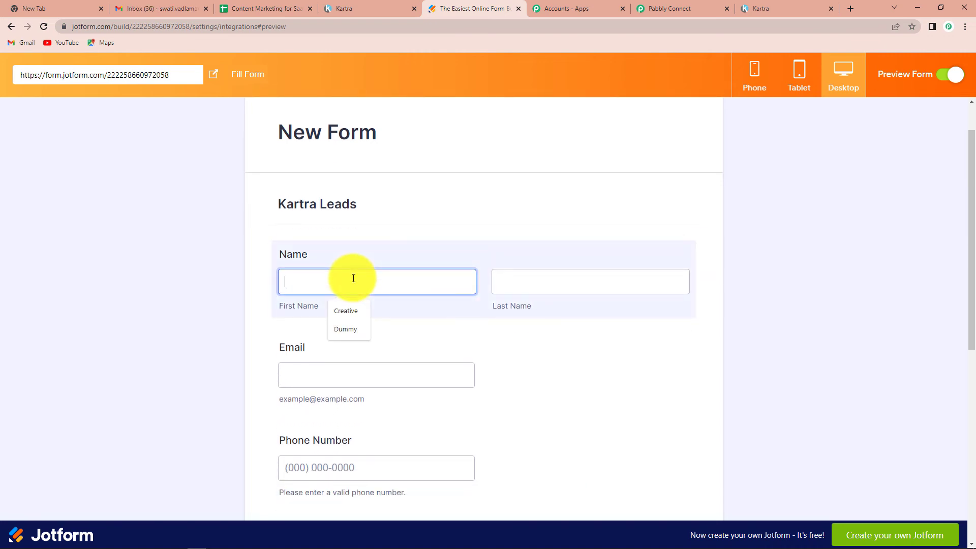
type("Kartra ")
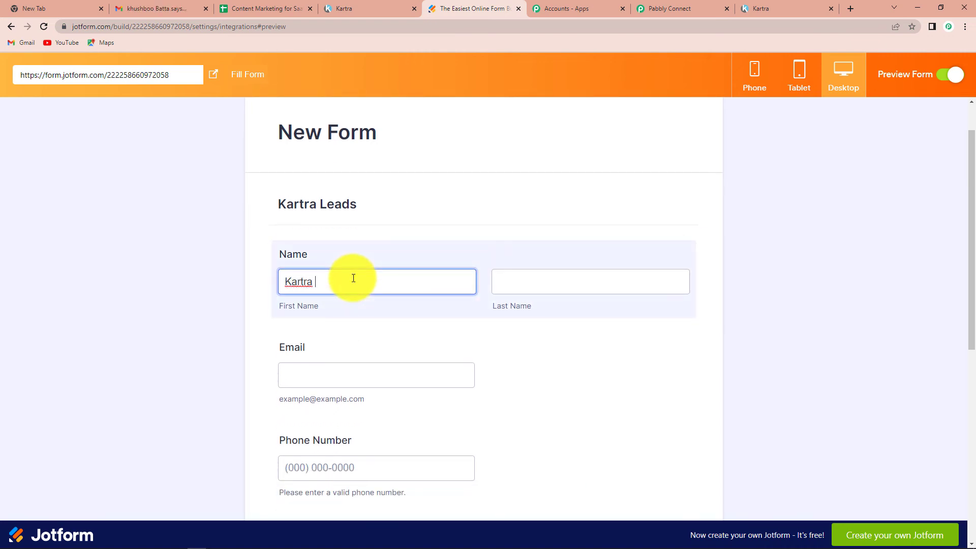
type("Demo")
left_click(507, 285)
type("Lead")
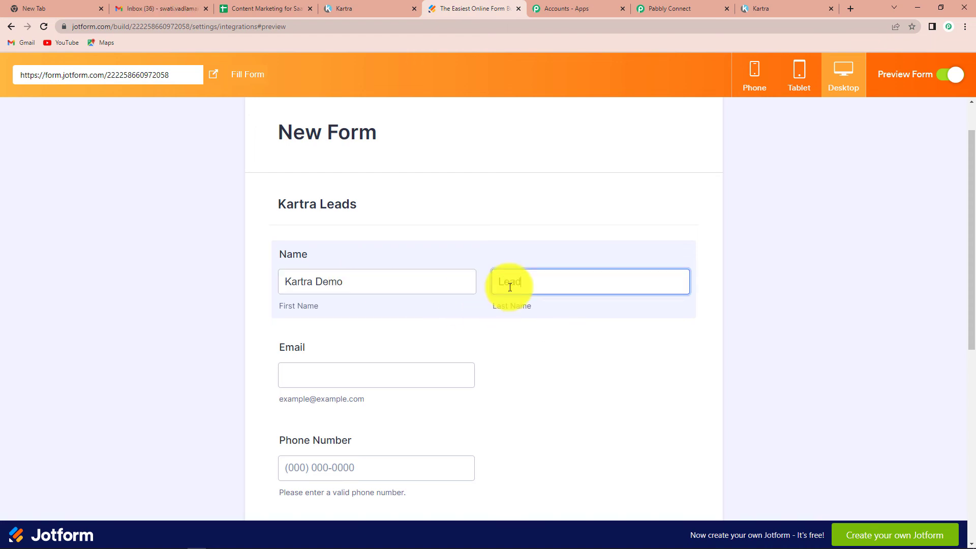
left_click(306, 386)
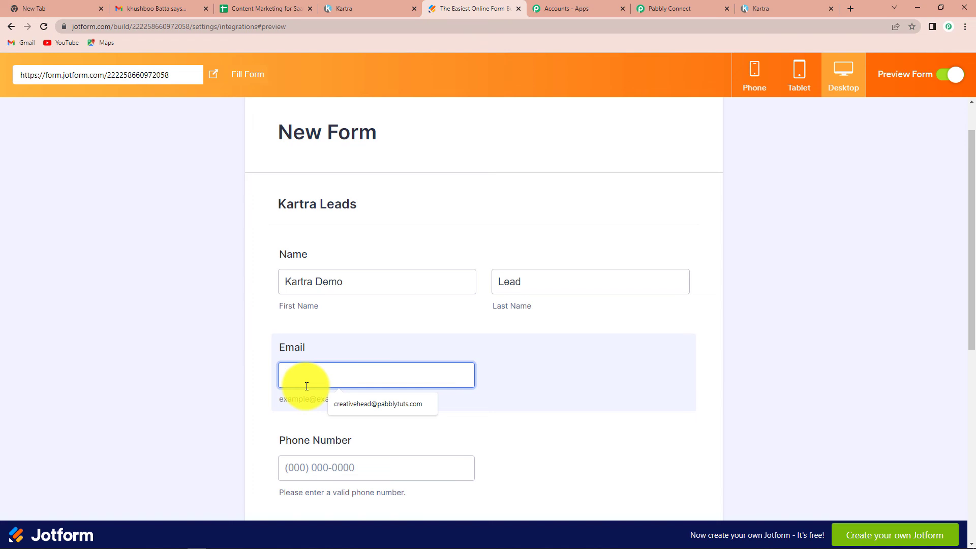
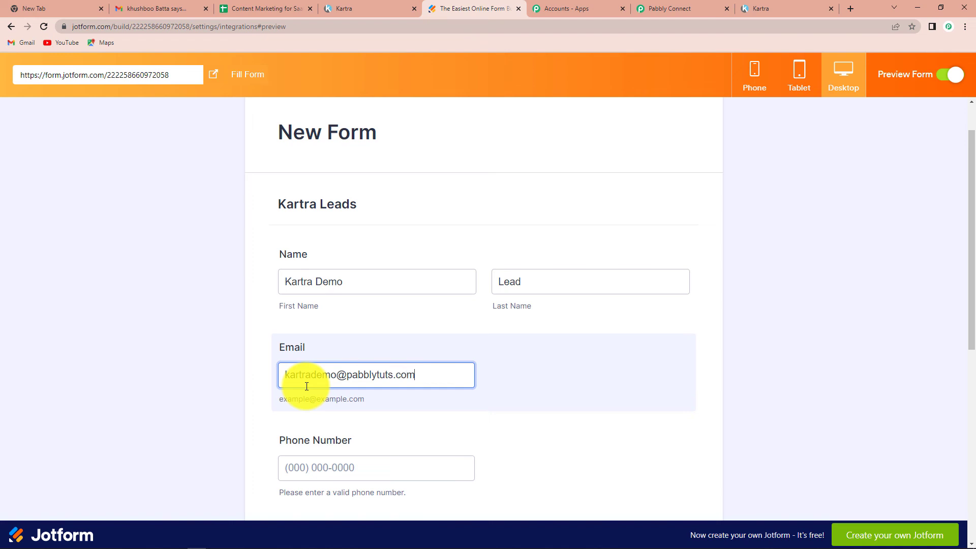
- Fill the phone number and both street address lines from the autofill suggestions
scroll(306, 386, "down", 3)
left_click(337, 313)
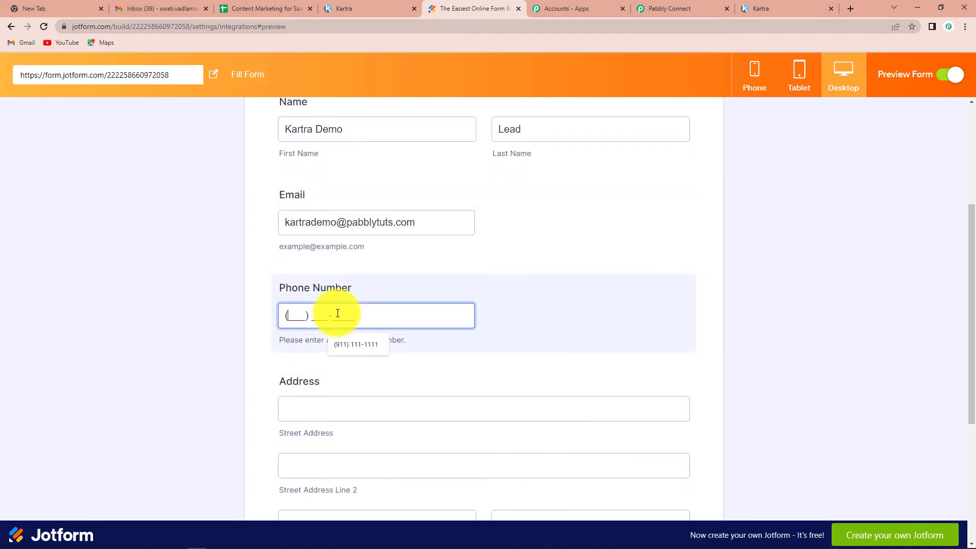
left_click(357, 345)
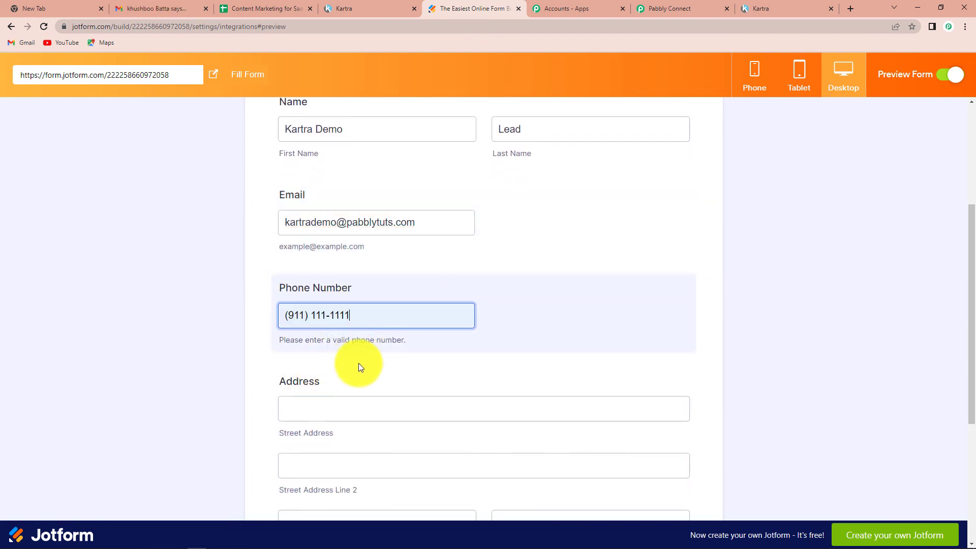
scroll(330, 270, "down", 4)
left_click(337, 203)
left_click(352, 231)
left_click(338, 259)
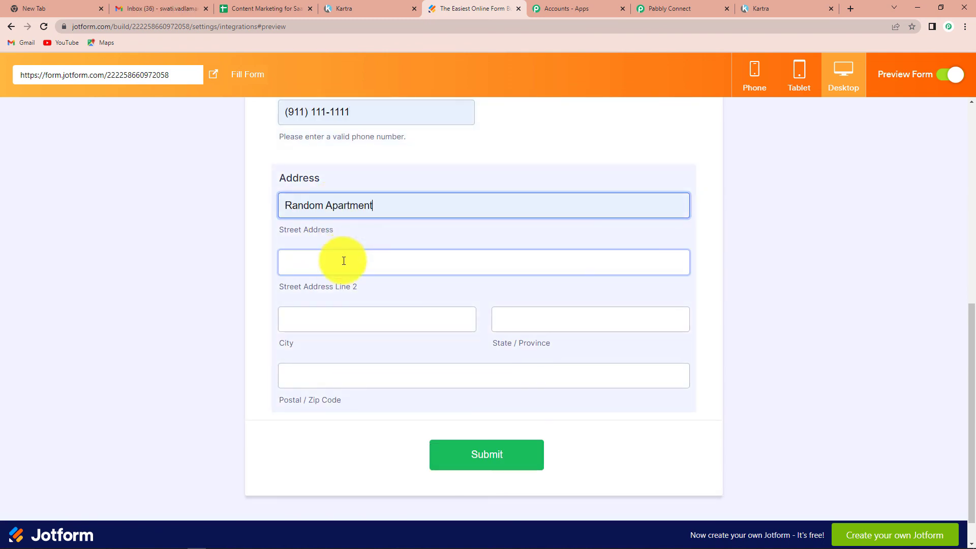
left_click(360, 290)
- Fill city, state Madhya Pradesh and postal code, then submit and dismiss the save-address popup
left_click(355, 318)
left_click(361, 352)
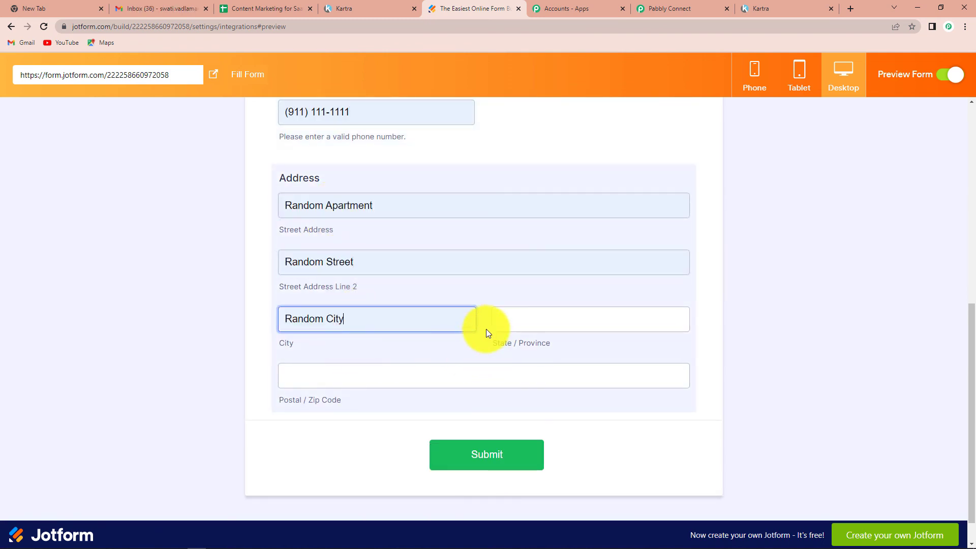
left_click(511, 325)
left_click(564, 348)
left_click(413, 377)
left_click(339, 405)
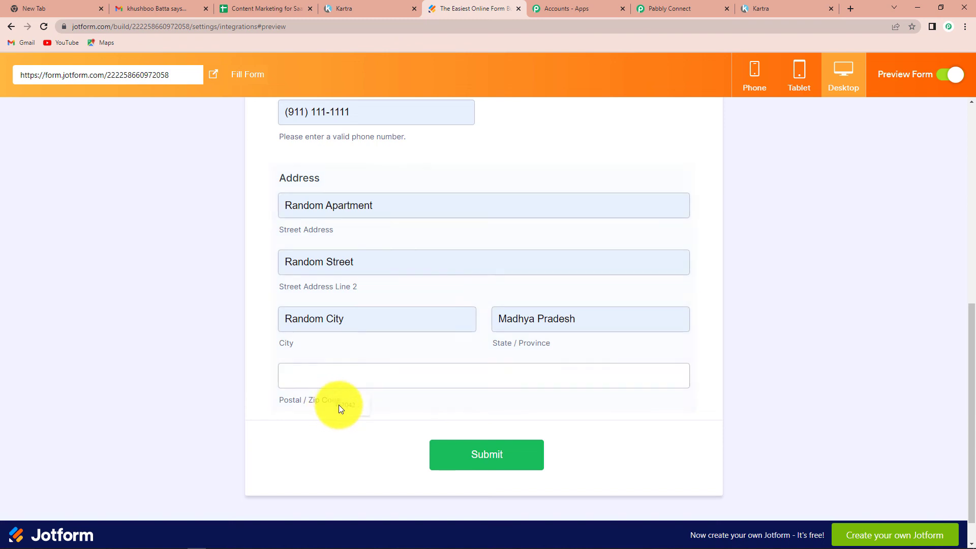
left_click(333, 380)
left_click(347, 405)
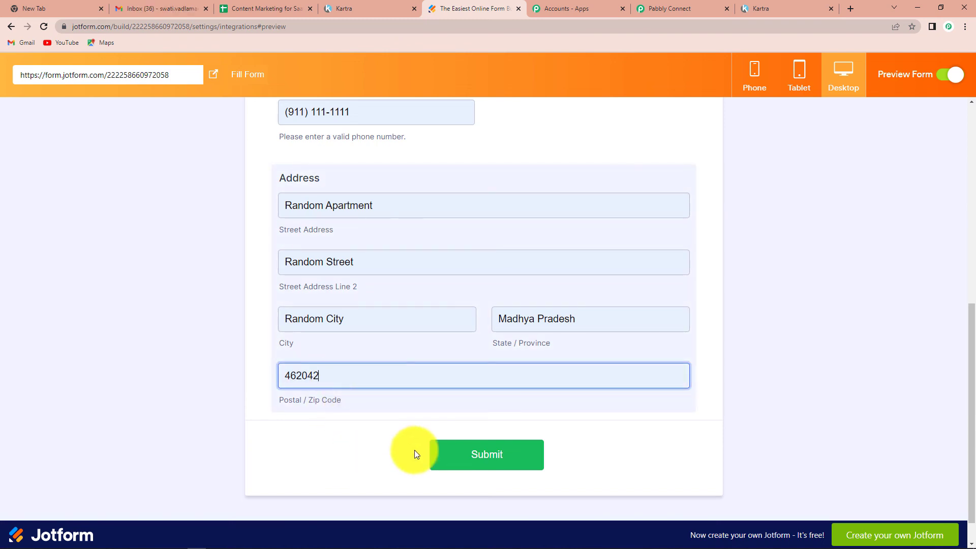
left_click(504, 459)
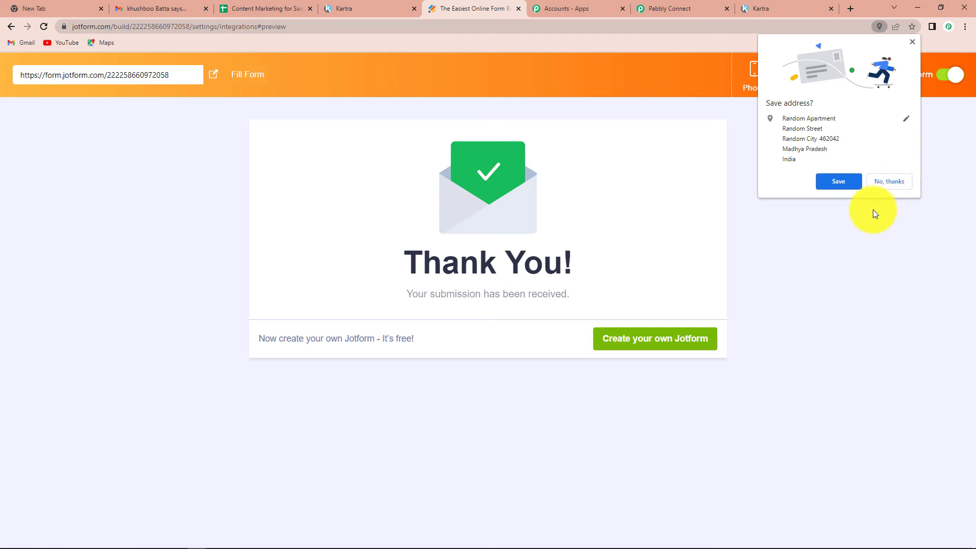
left_click(873, 210)
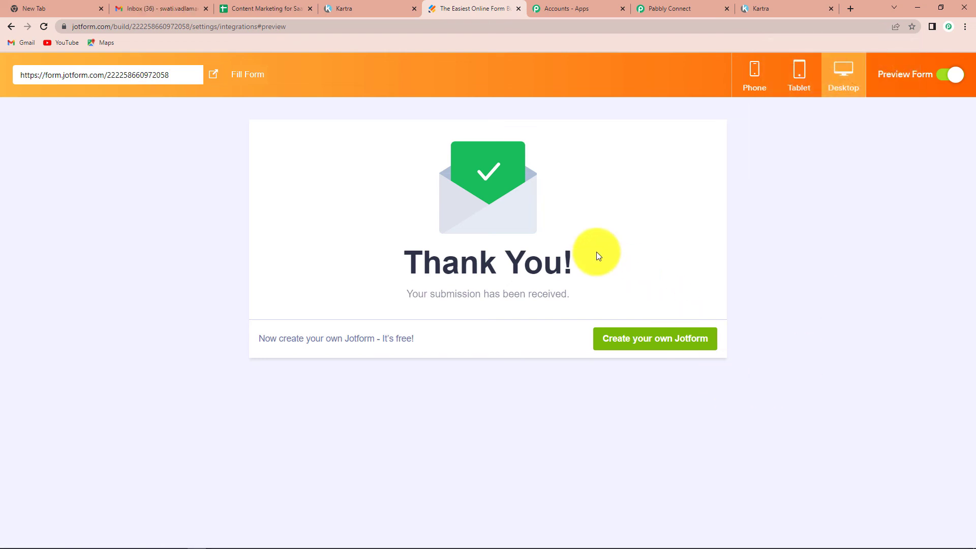
- Reload Kartra's Leads list to show the new demo lead, bringing the total to 8 contacts
left_click(367, 6)
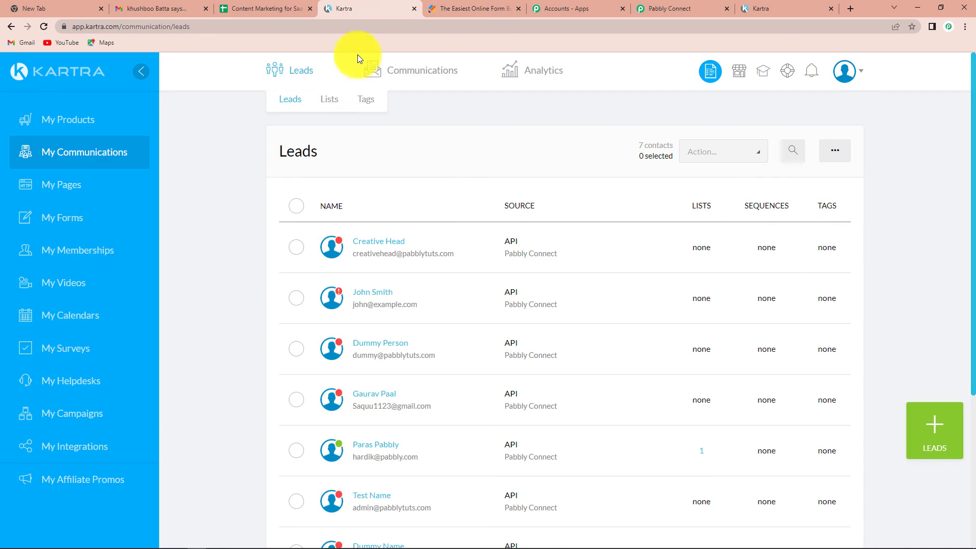
left_click(44, 26)
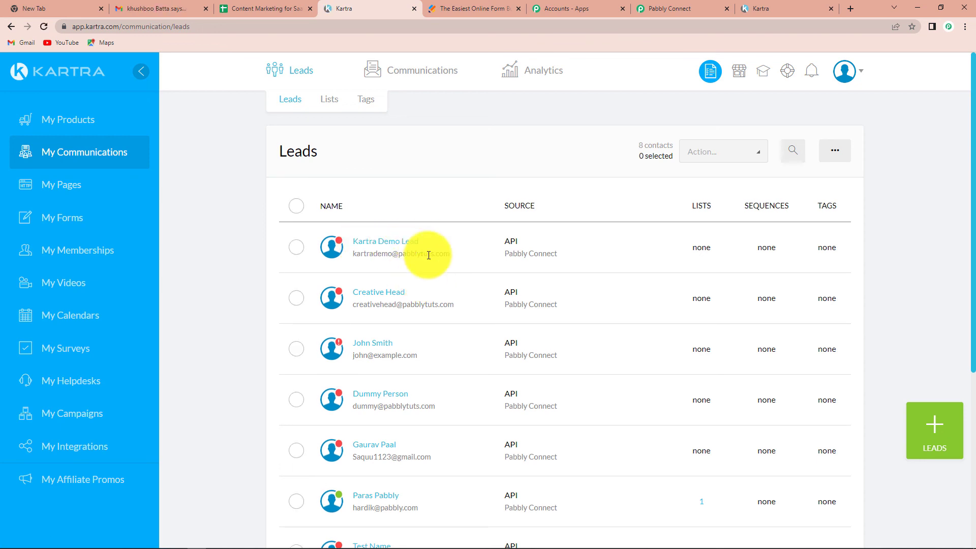
left_click(692, 8)
- Collapse the JotForm New Response trigger and the Kartra Create Lead action panels
scroll(690, 168, "up", 20)
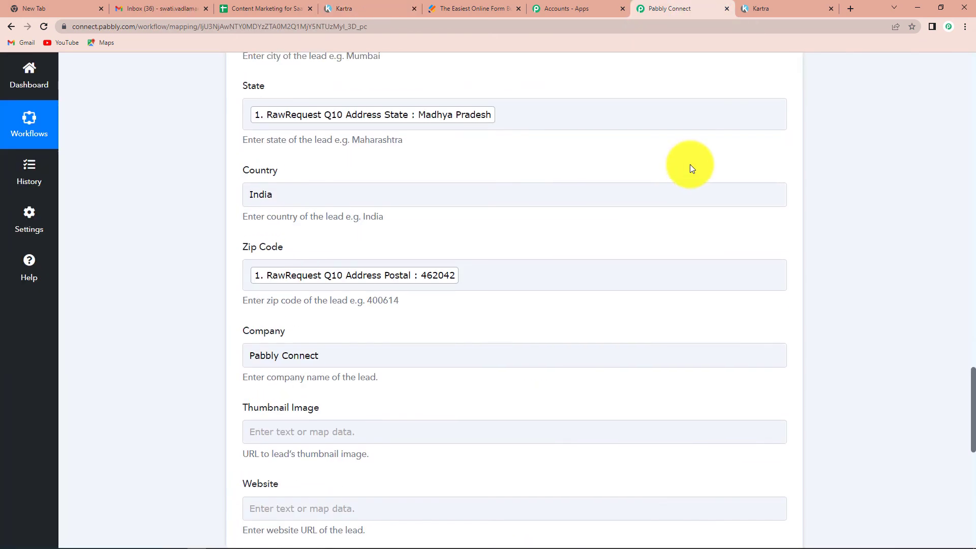
scroll(690, 168, "up", 15)
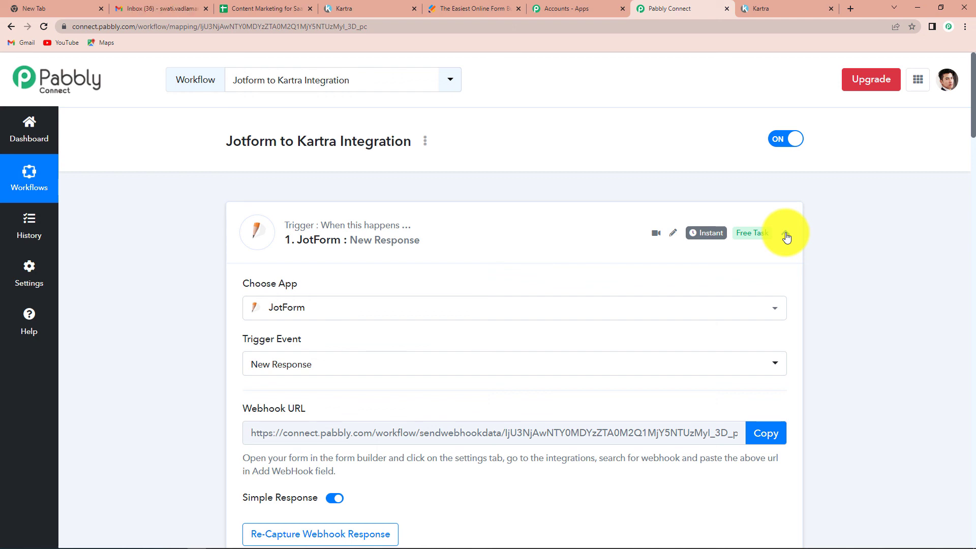
left_click(785, 235)
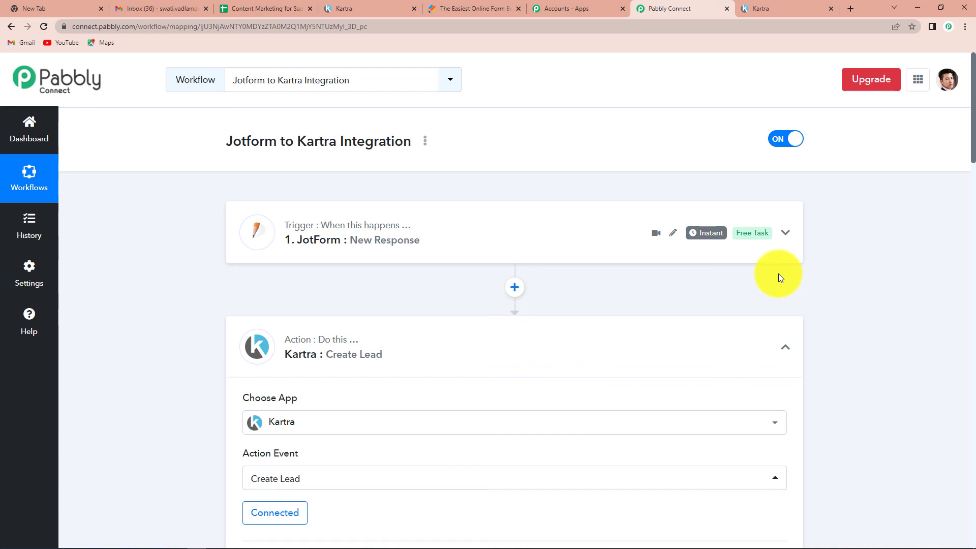
scroll(770, 297, "down", 2)
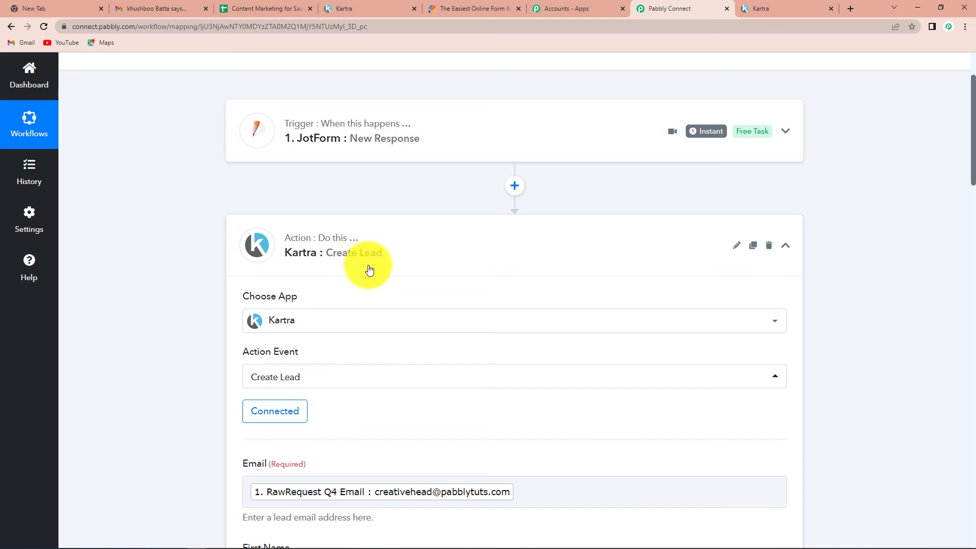
left_click(785, 246)
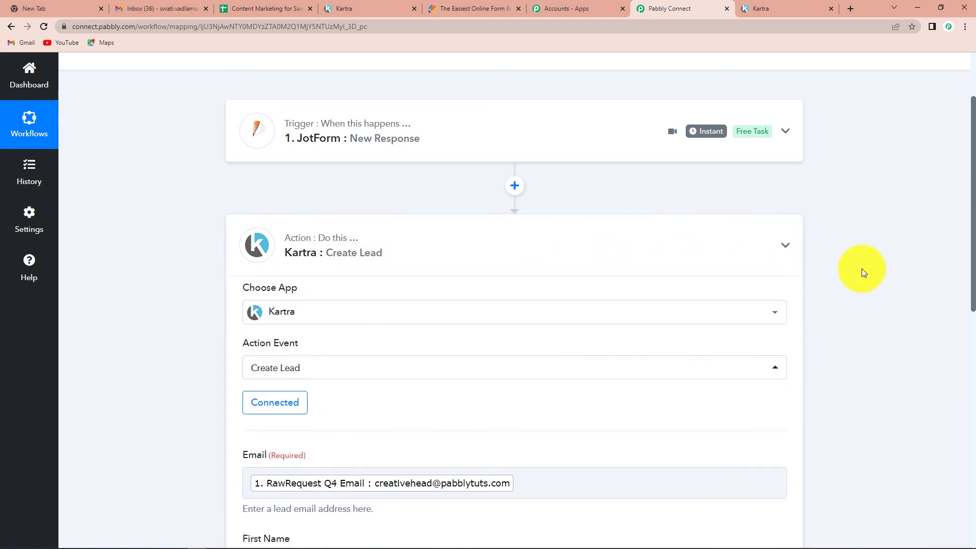